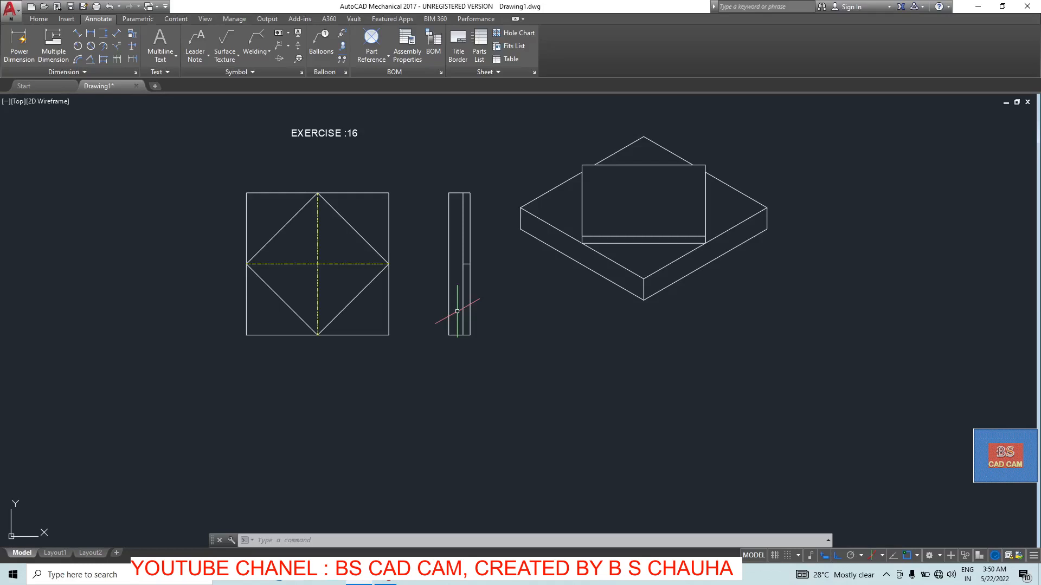
Step: Turn off isometric drafting by setting ISODRAFT to Orthographic
scroll(403, 311, "down", 5)
mouse_move(569, 292)
middle_mouse_down()
mouse_move(390, 225)
mouse_move(322, 267)
mouse_move(275, 245)
middle_mouse_up()
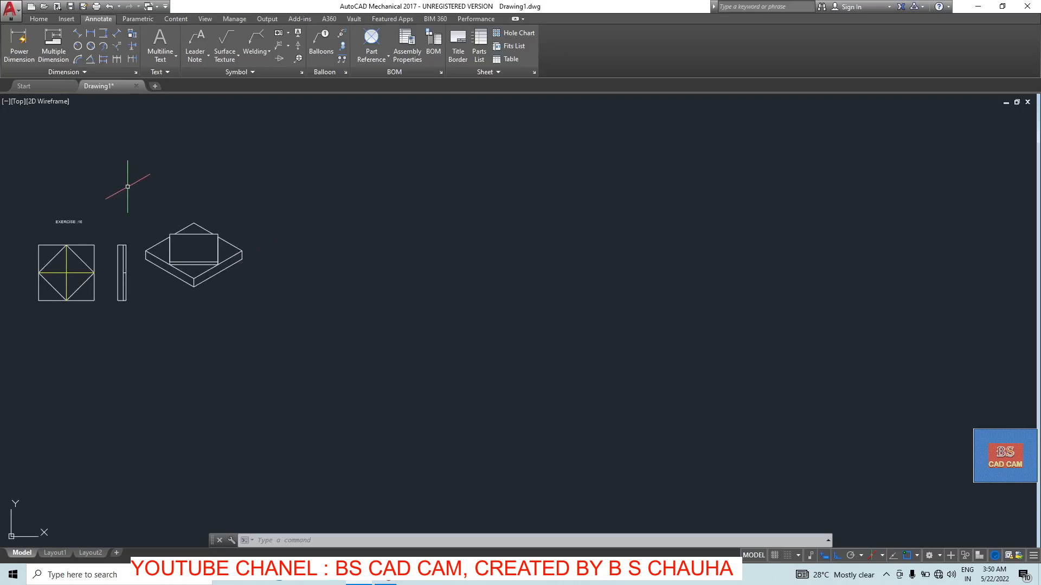
key("Escape")
key("Escape")
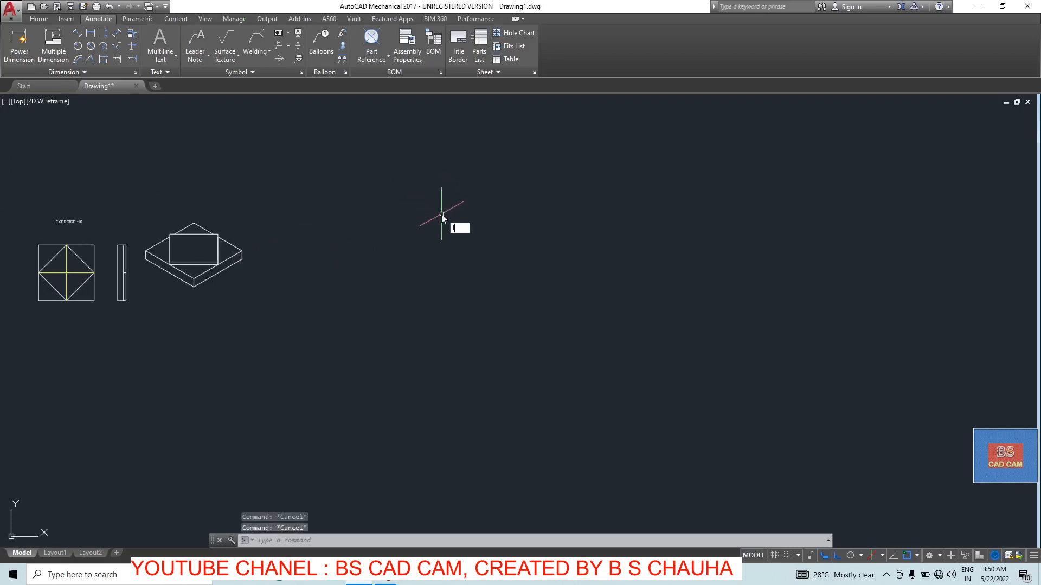
key("Return")
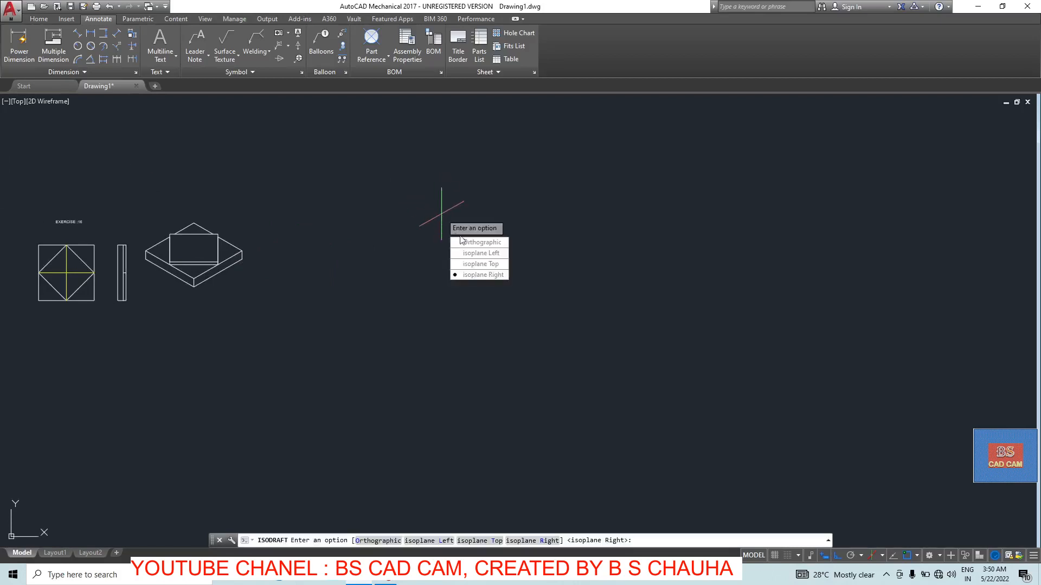
left_click(480, 264)
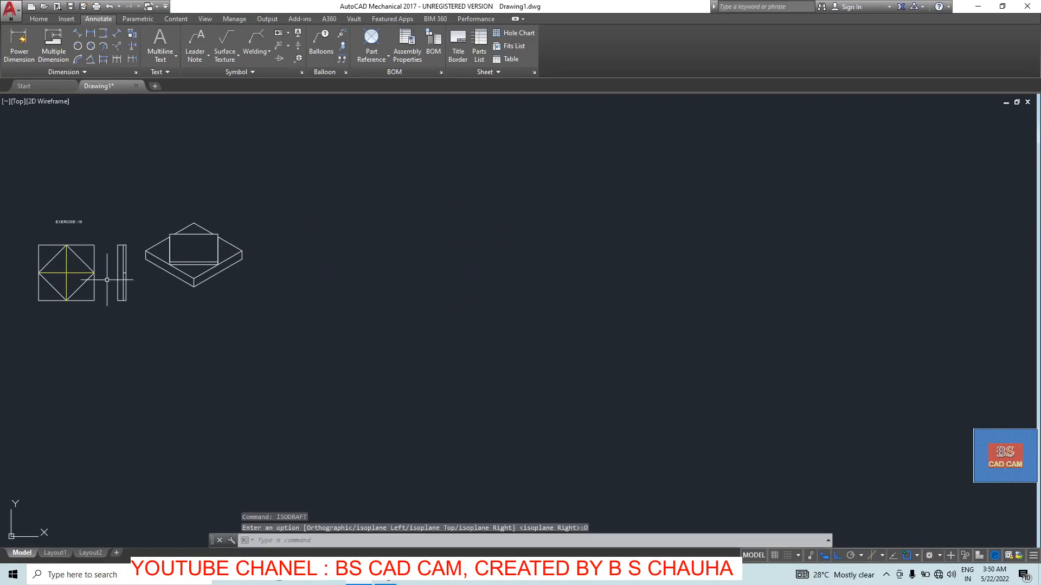
Step: Draw a 200 by 200 square with the Line command in the empty area beside the existing views
mouse_move(220, 286)
middle_mouse_down()
mouse_move(144, 292)
mouse_move(154, 287)
middle_mouse_up()
scroll(343, 287, "up", 5)
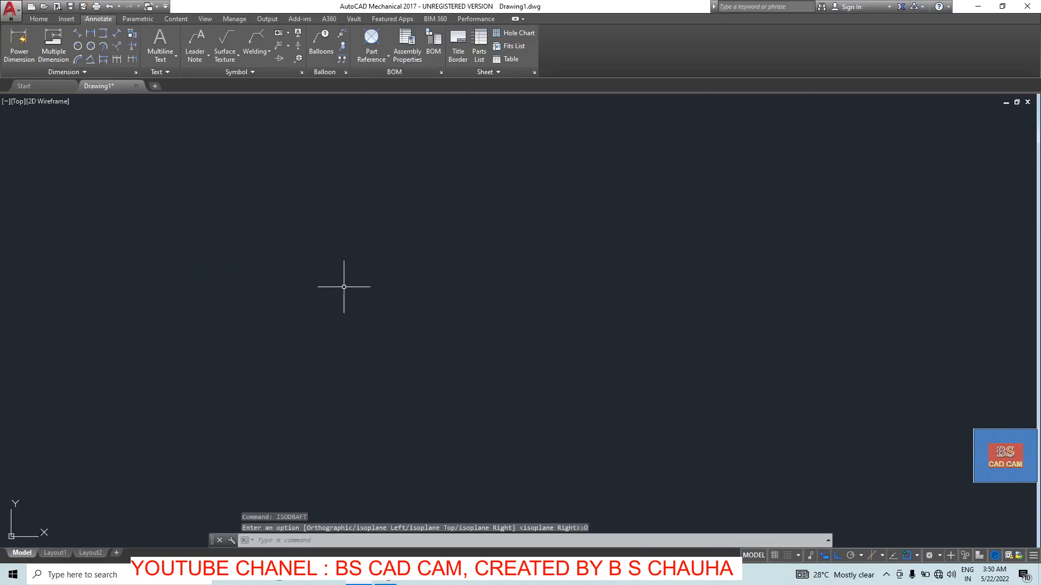
type("l")
key("Return")
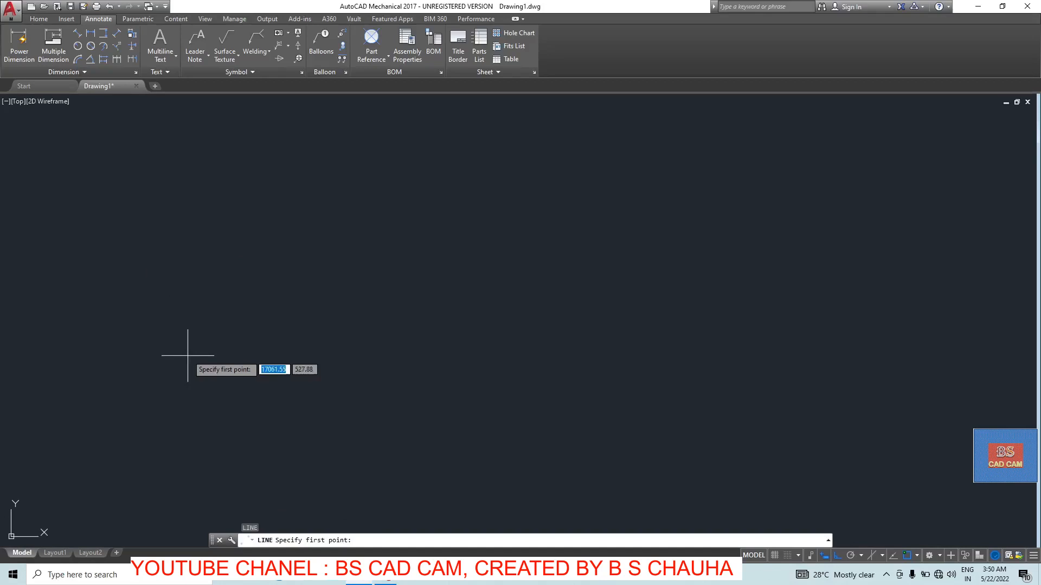
left_click(171, 320)
type("200")
key("Return")
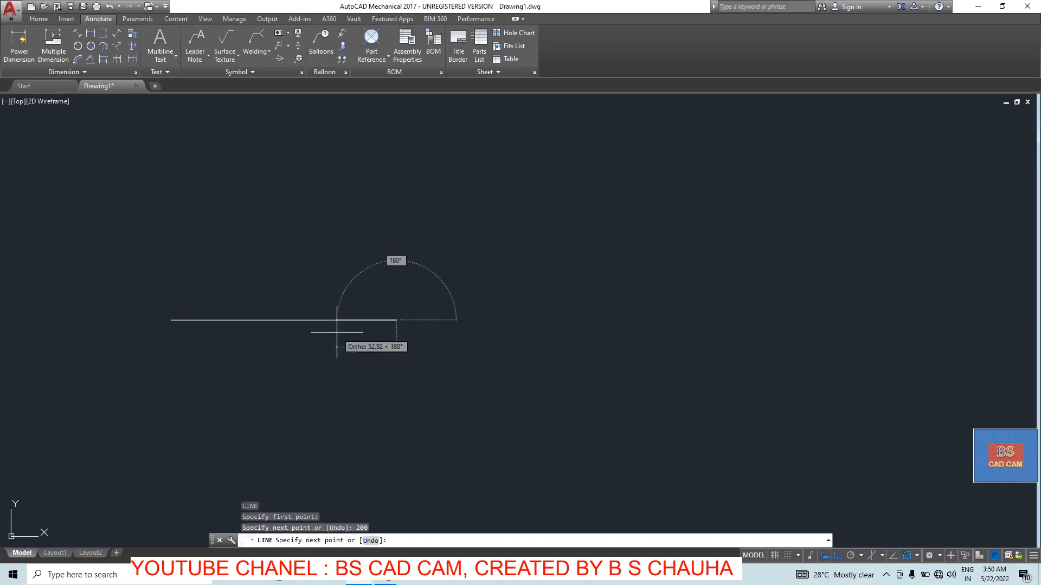
type("200")
key("Return")
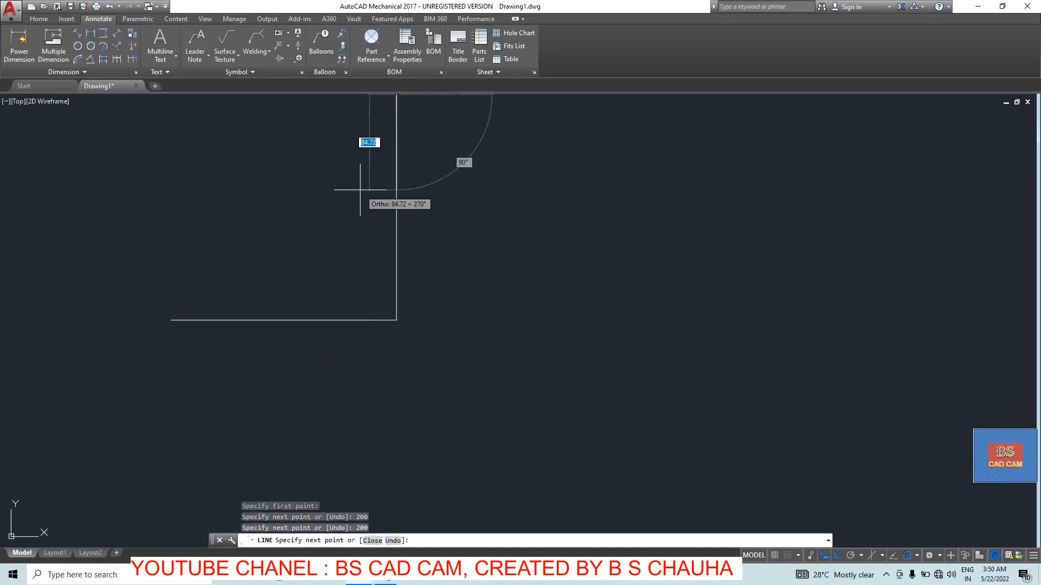
middle_click_drag(303, 169, 306, 259)
type("200")
key("Return")
type("200")
key("Return")
key("Escape")
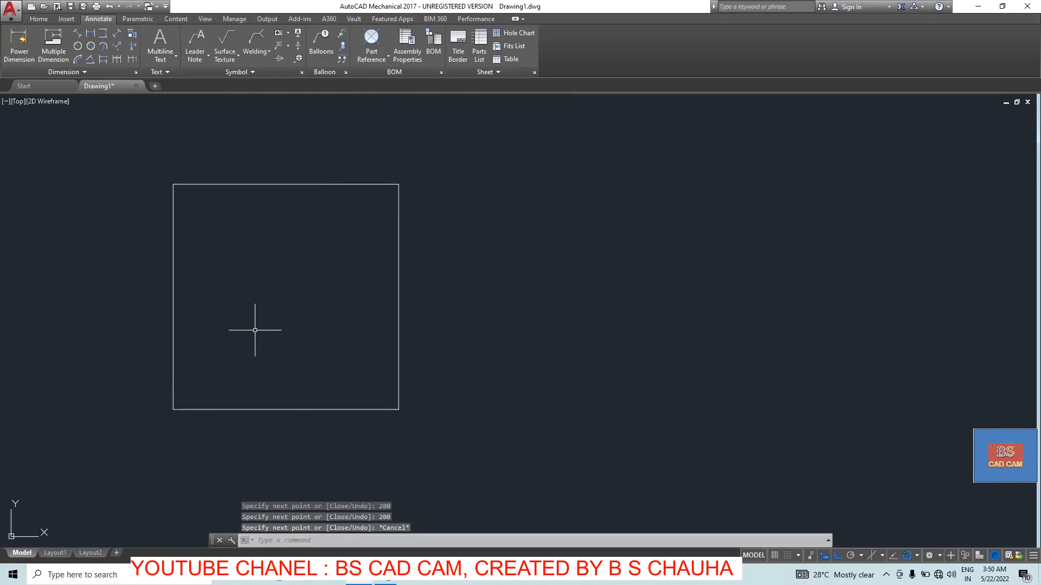
Step: Draw a diamond inside the square by connecting the midpoints of its four sides with lines
key("Return")
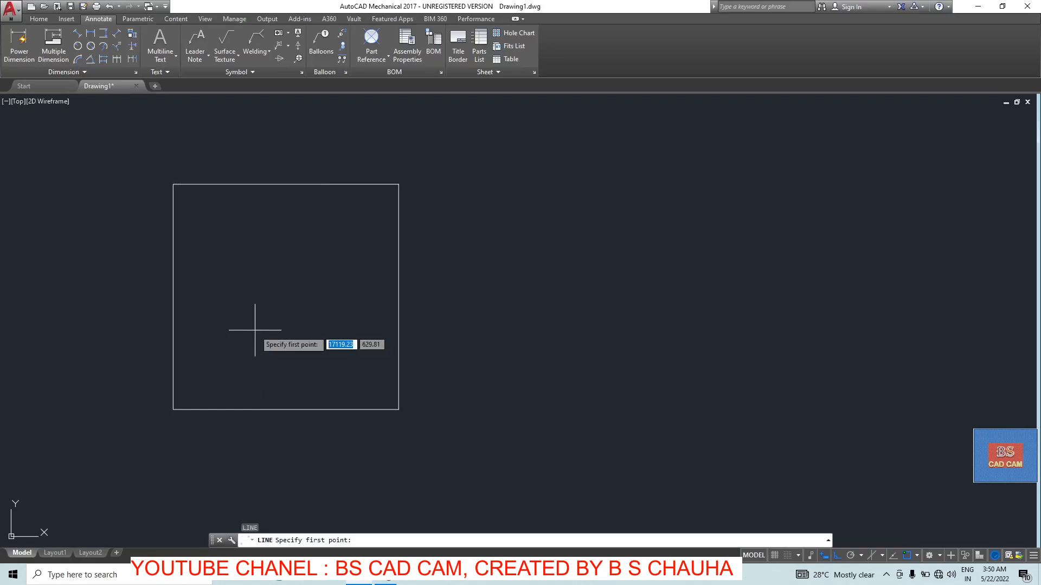
left_click(173, 297)
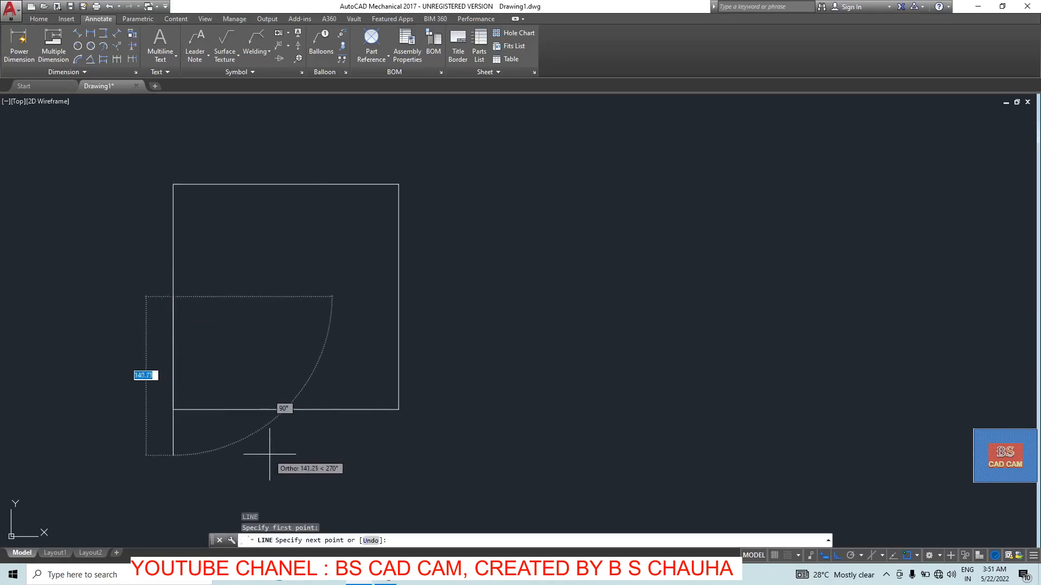
left_click(286, 409)
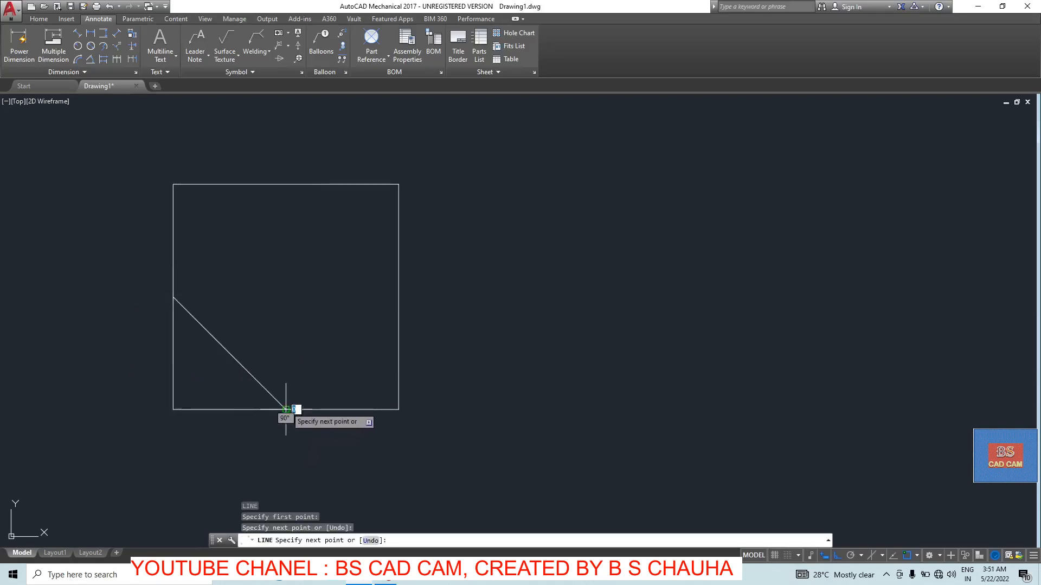
left_click(399, 297)
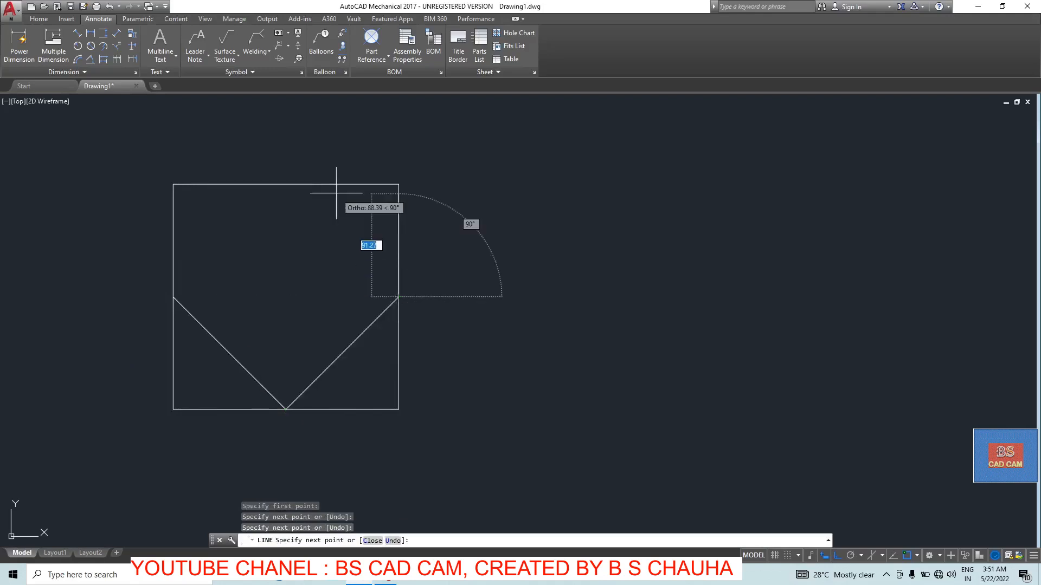
left_click(286, 185)
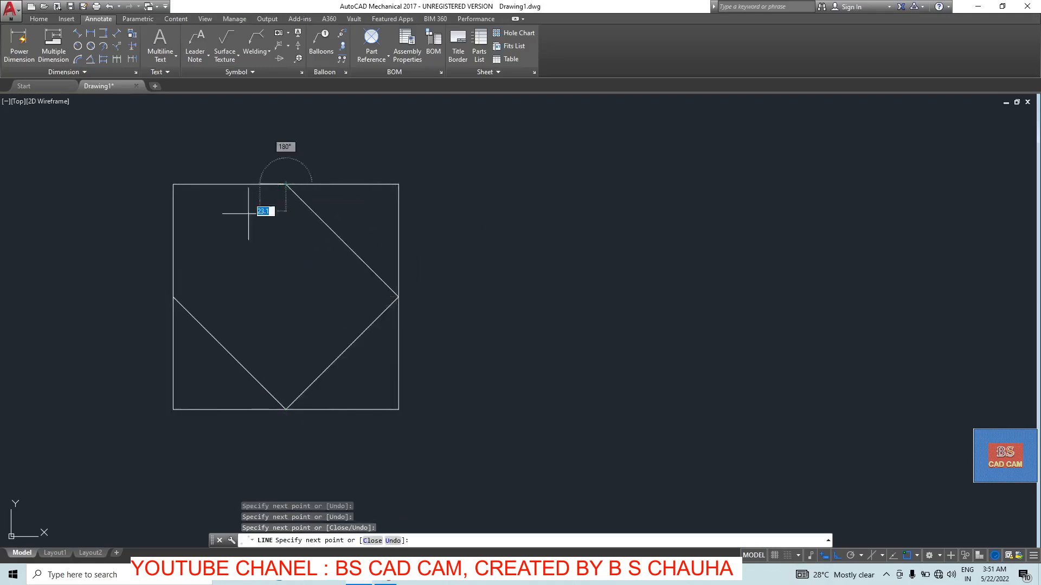
left_click(176, 295)
key("Escape")
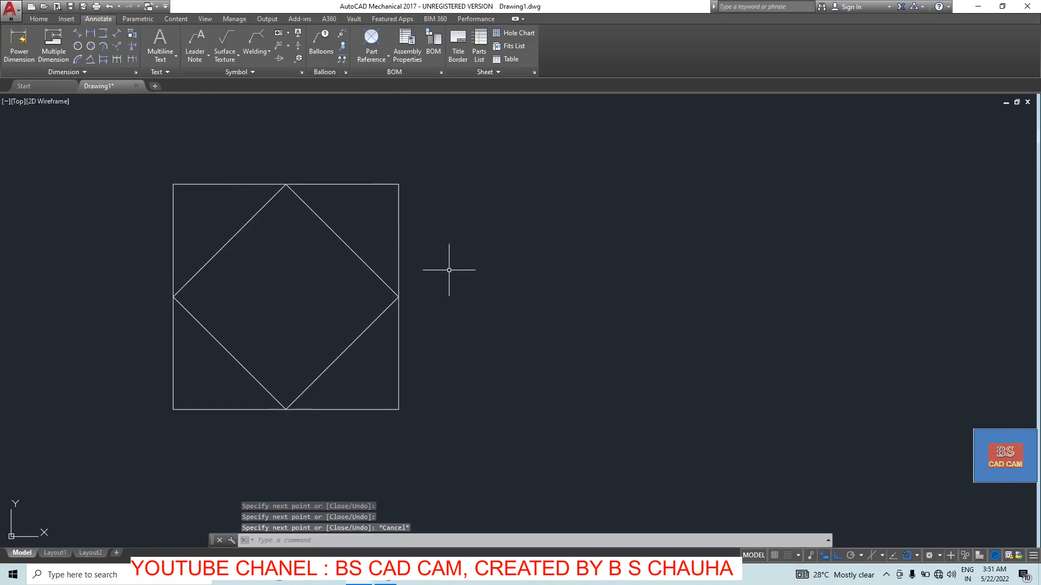
key("Escape")
key("Escape")
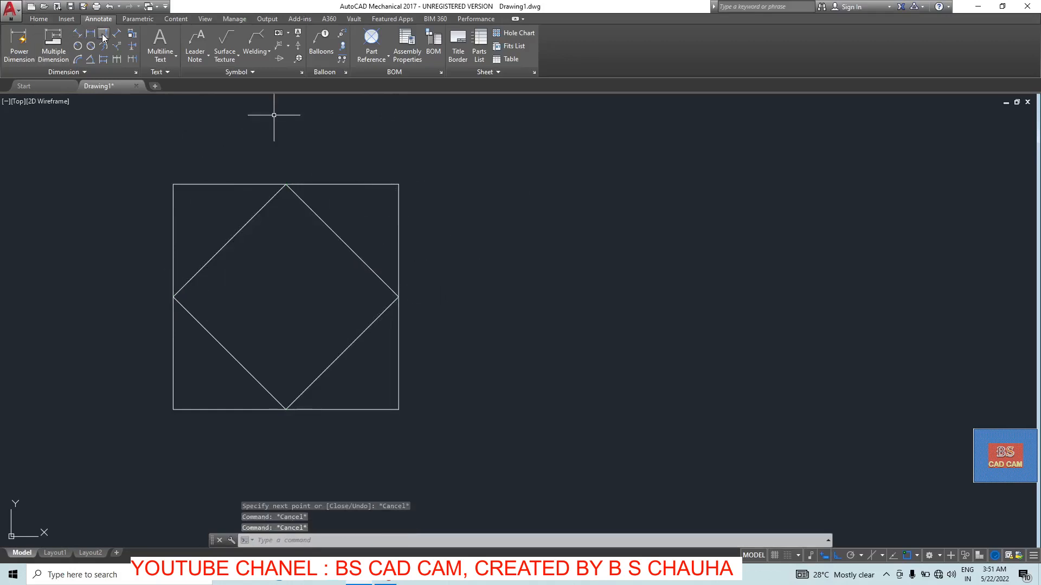
Step: Add vertical dimensions beside the square's left edge for its full height and from its lower-left corner to the diamond's left vertex
left_click(173, 409)
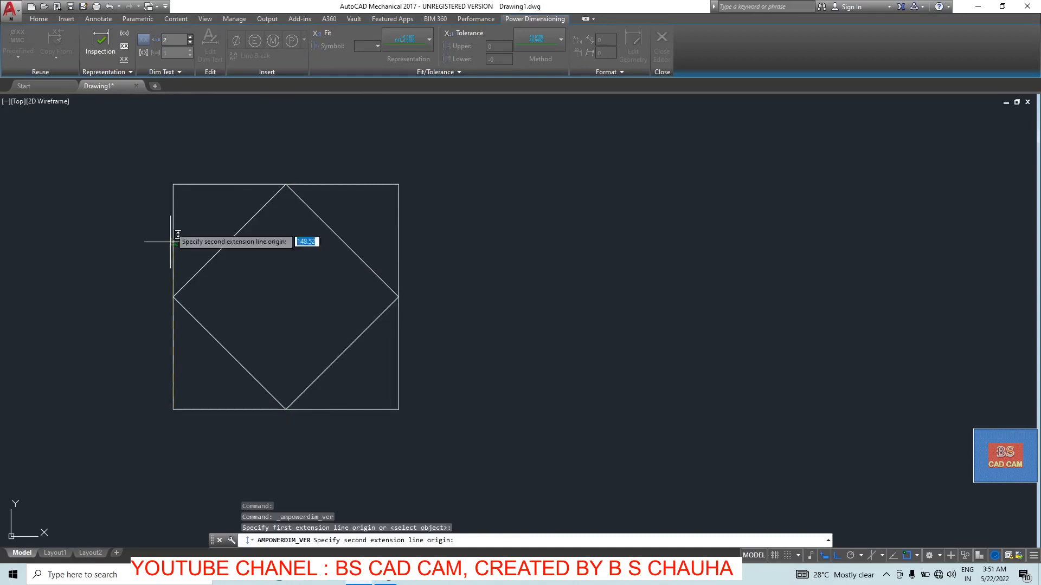
left_click(174, 182)
left_click(115, 241)
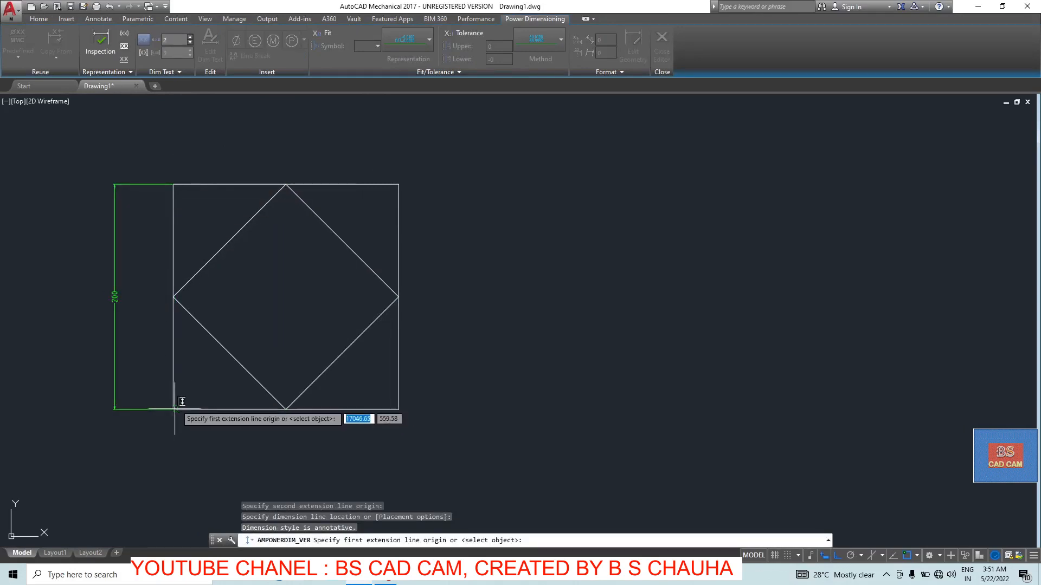
left_click(173, 296)
left_click(173, 411)
left_click(137, 369)
key("Escape")
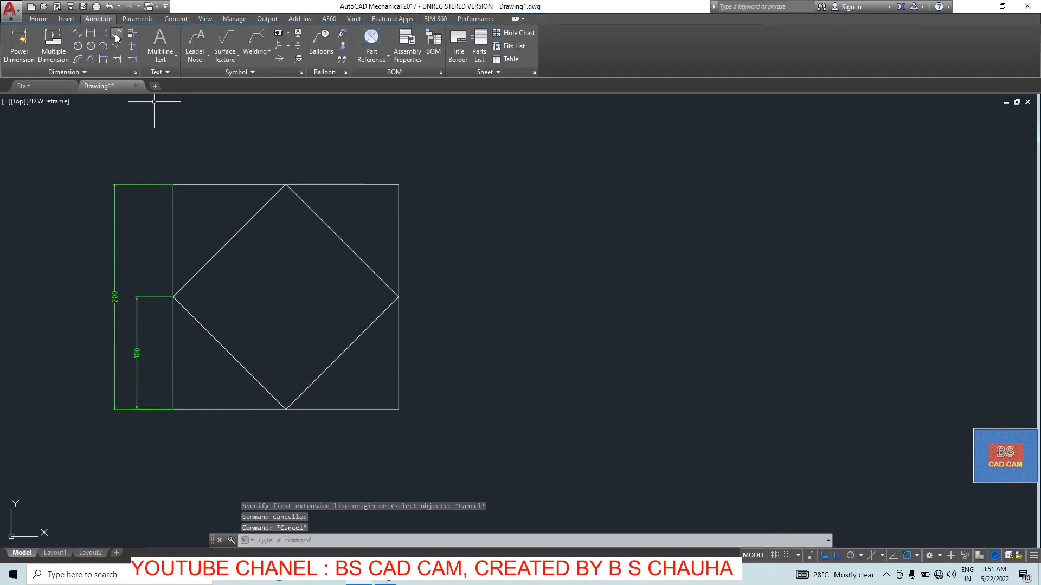
Step: Add horizontal dimensions below the square from its lower-left corner to the diamond's bottom vertex and across its full width
left_click(96, 35)
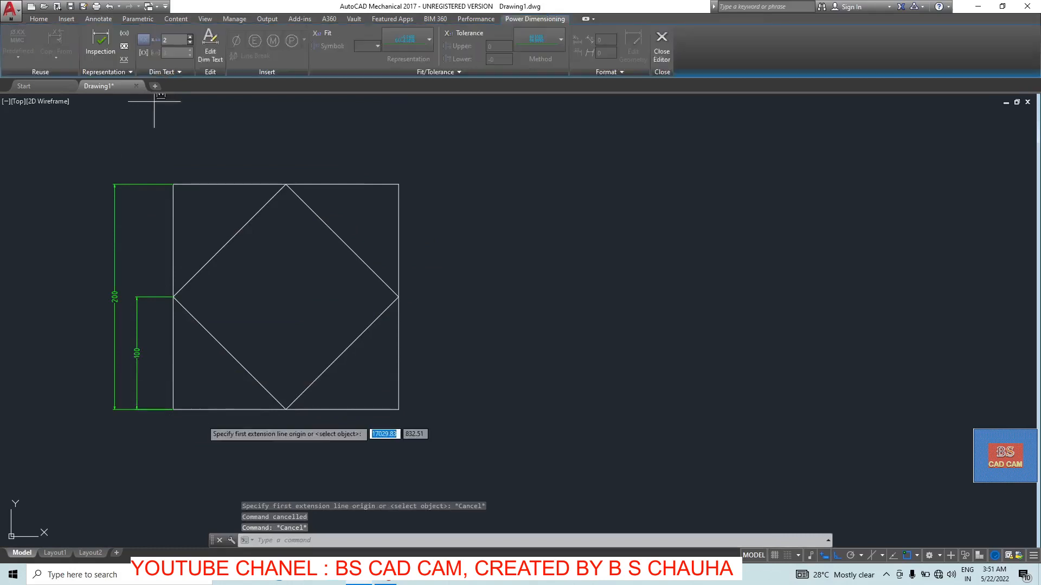
left_click(286, 409)
left_click(173, 409)
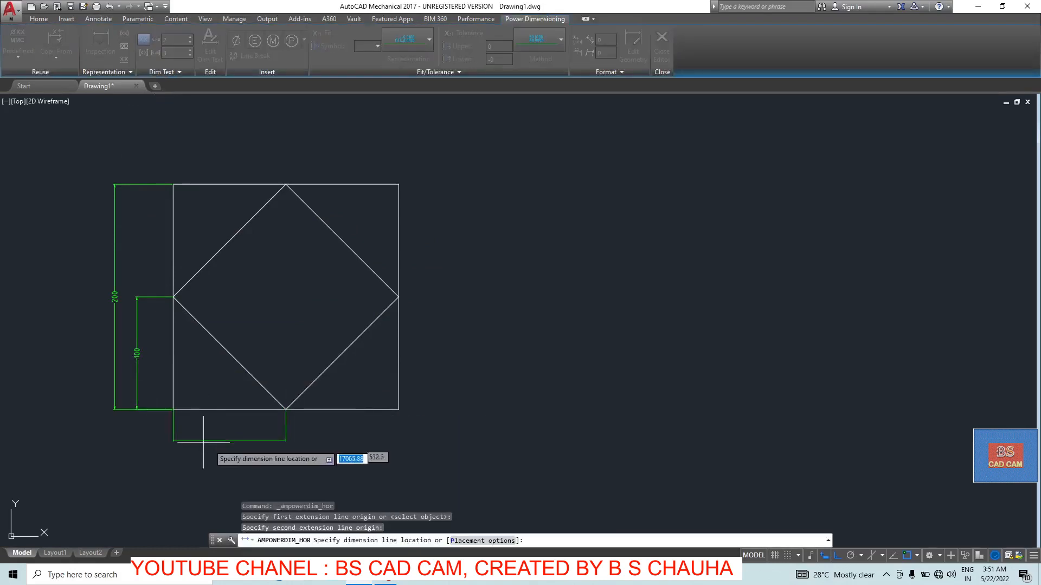
left_click(177, 446)
left_click(180, 421)
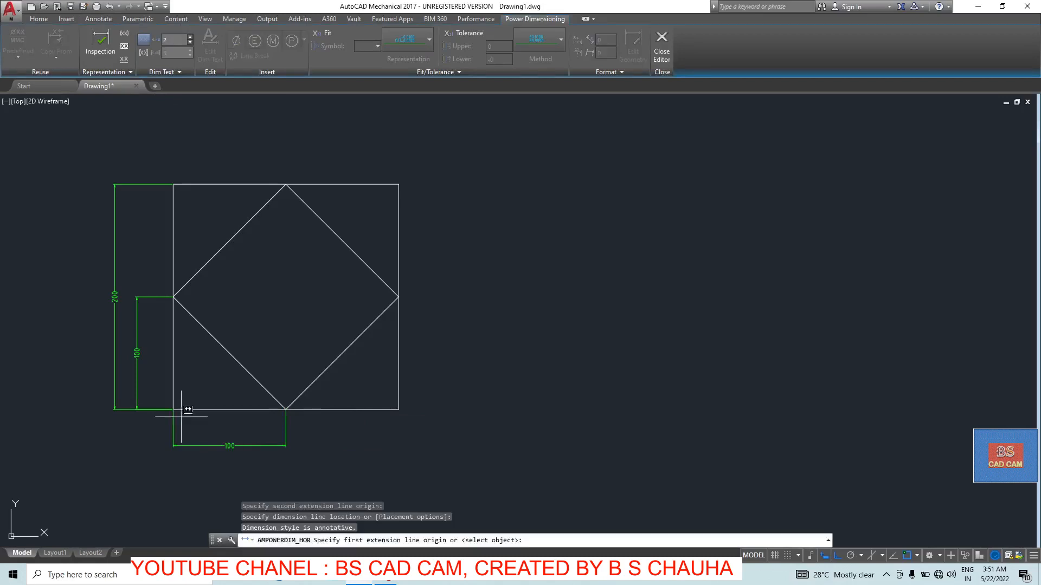
left_click(173, 410)
left_click(398, 409)
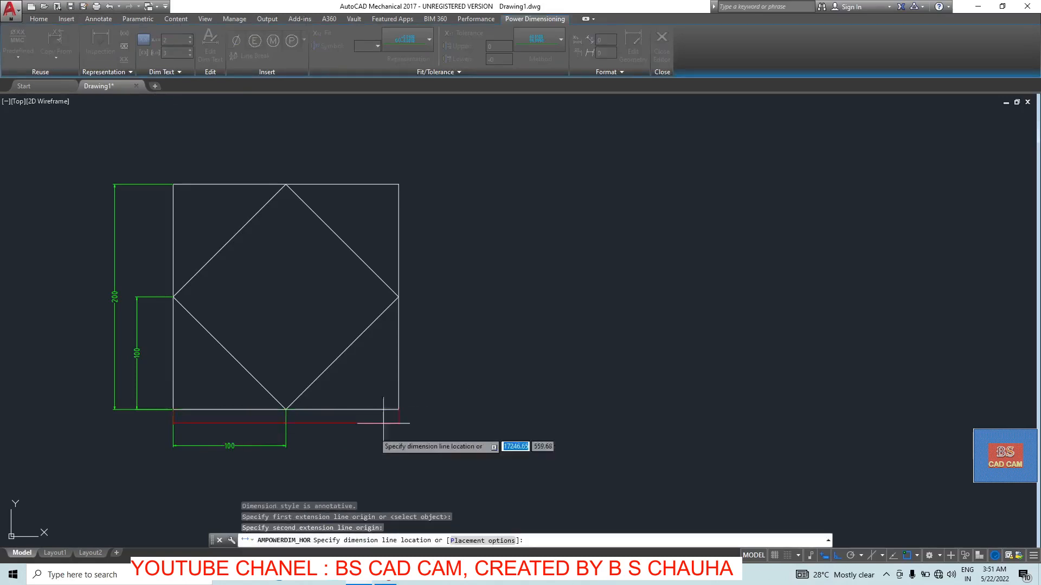
left_click(349, 480)
key("Escape")
key("Escape")
Step: Draw a line rightward from the square's lower-right corner, continuing into a 30 by 200 rectangle for the side view
scroll(409, 365, "down", 3)
scroll(377, 329, "up", 3)
scroll(401, 301, "up", 3)
key("Escape")
scroll(345, 270, "down", 3)
type("l")
key("Return")
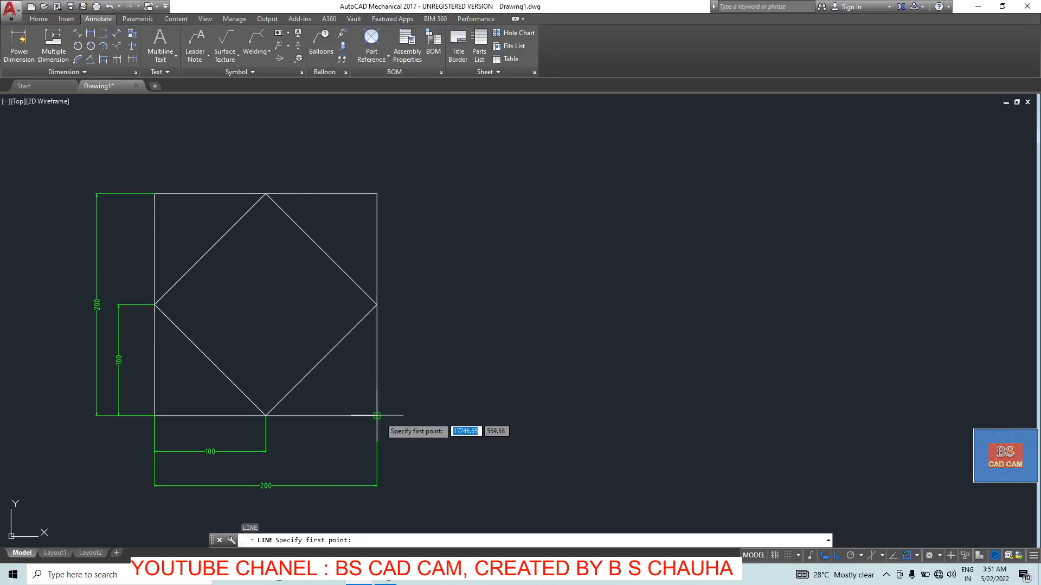
left_click(468, 415)
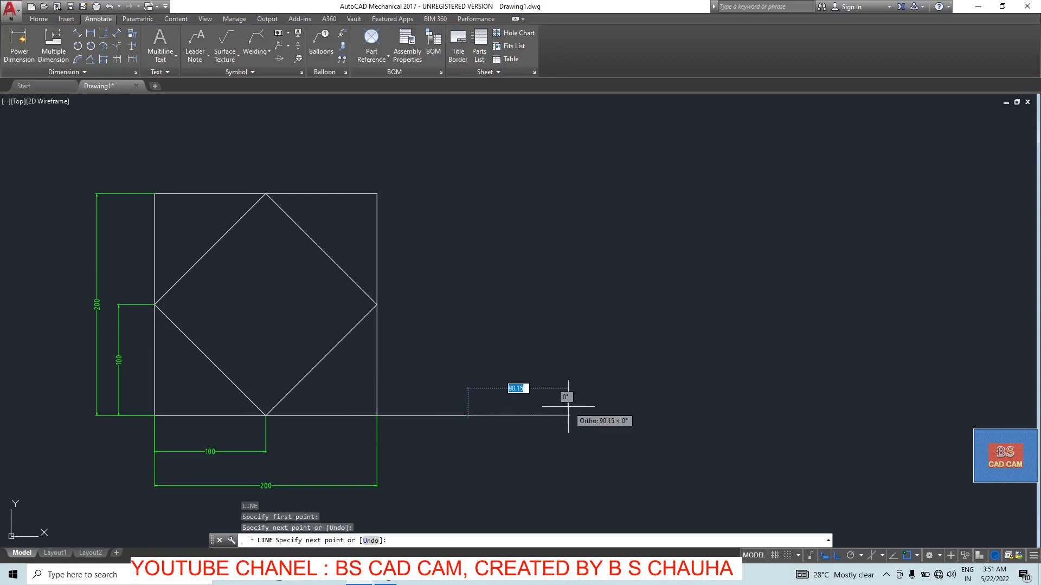
type("30")
key("Return")
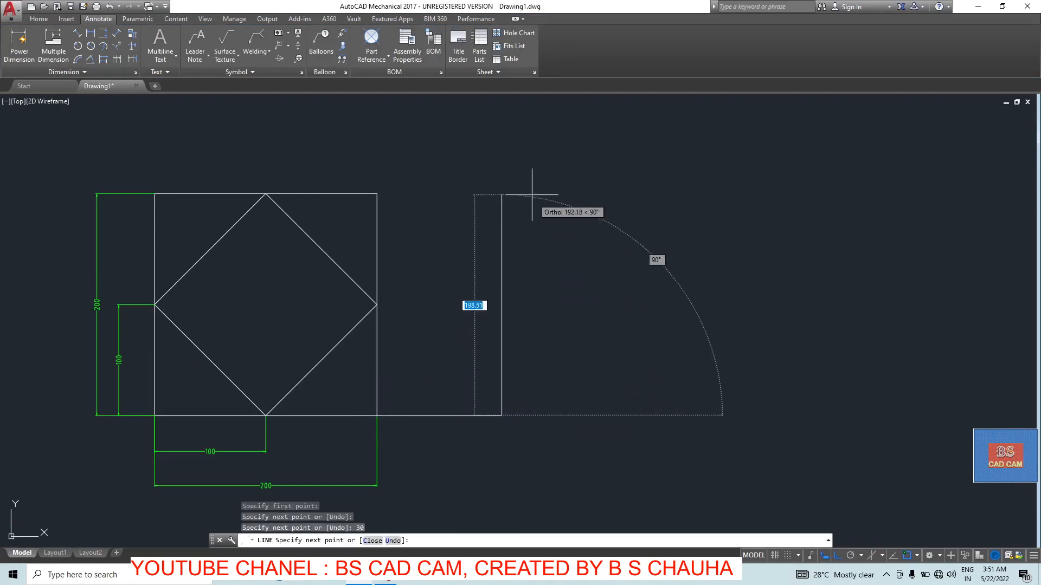
type("200")
key("Return")
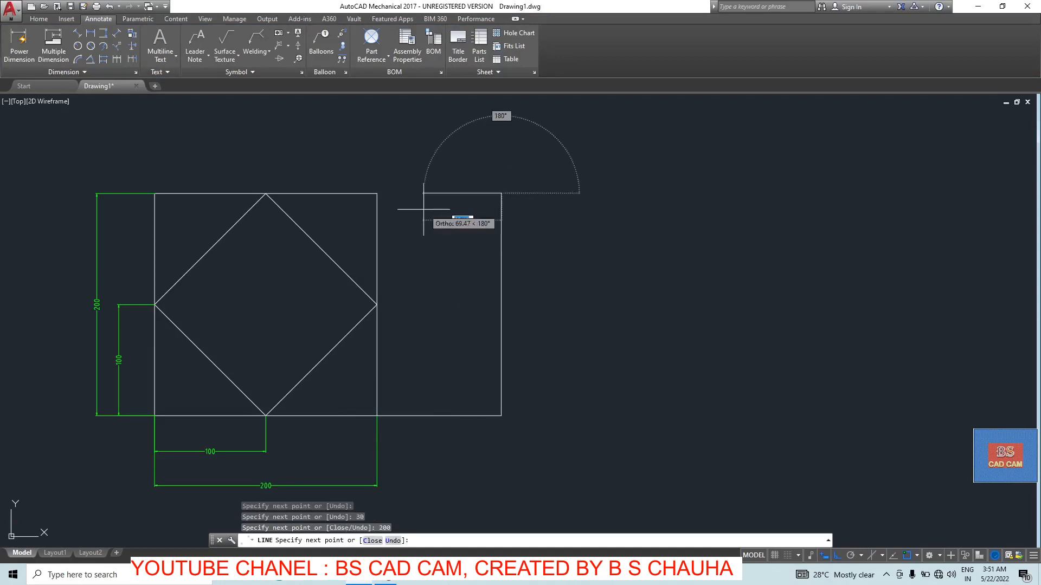
type("30")
key("Return")
type("2")
key("Return")
key("Escape")
key("Escape")
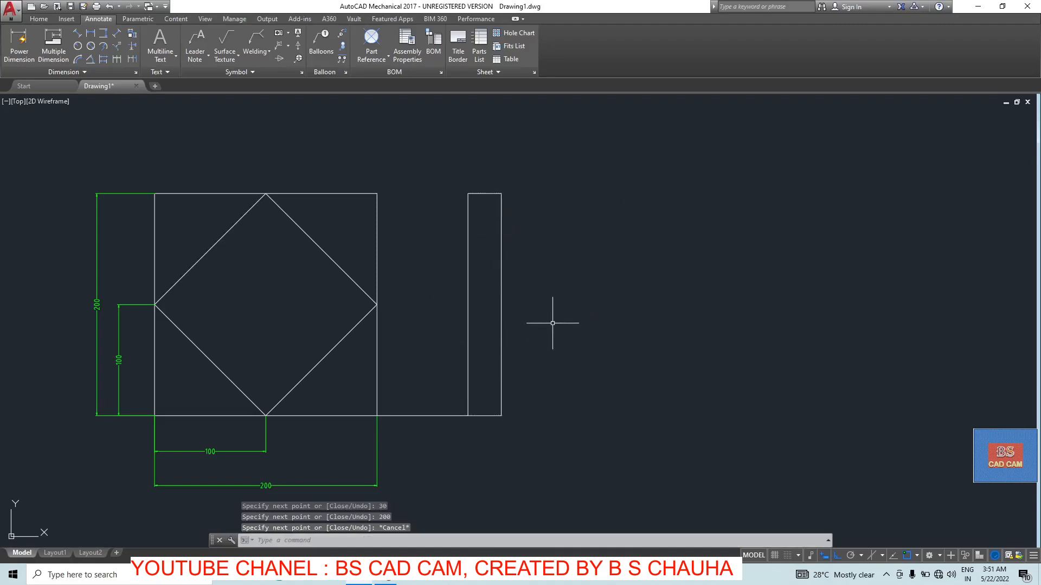
Step: Draw a strip 10 wide and 200 high along the right edge of the side-view rectangle
key("Return")
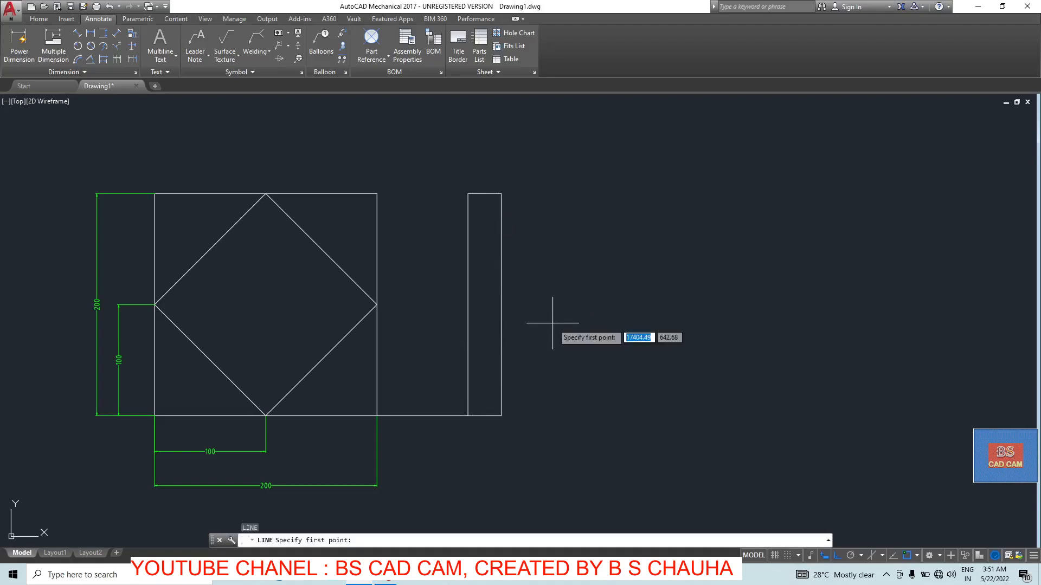
left_click(502, 415)
type("10")
key("Return")
type("200")
key("Return")
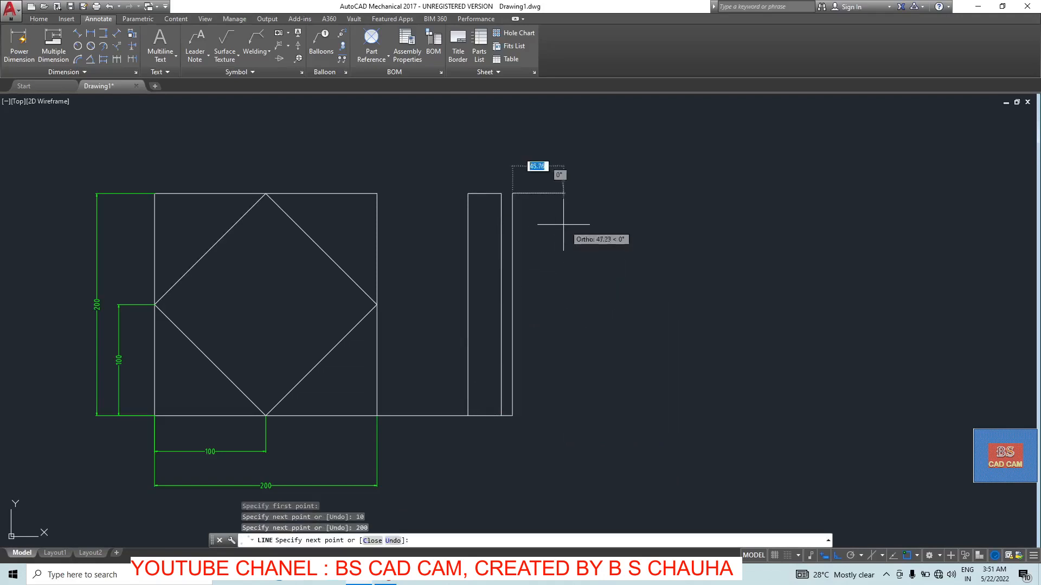
key("Escape")
Step: Copy the narrow strip's short top edge down to the midpoint of the side view's right edge
scroll(513, 190, "up", 2)
scroll(510, 189, "up", 2)
left_click(501, 198)
key("Escape")
scroll(511, 192, "up", 5)
left_click(502, 182)
left_click(491, 195)
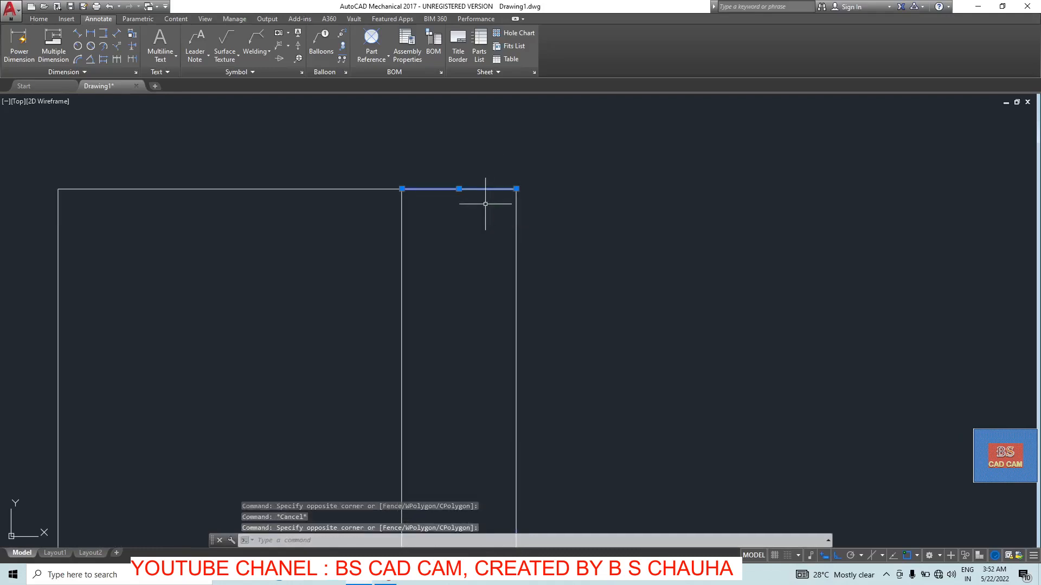
type("CO")
key("Return")
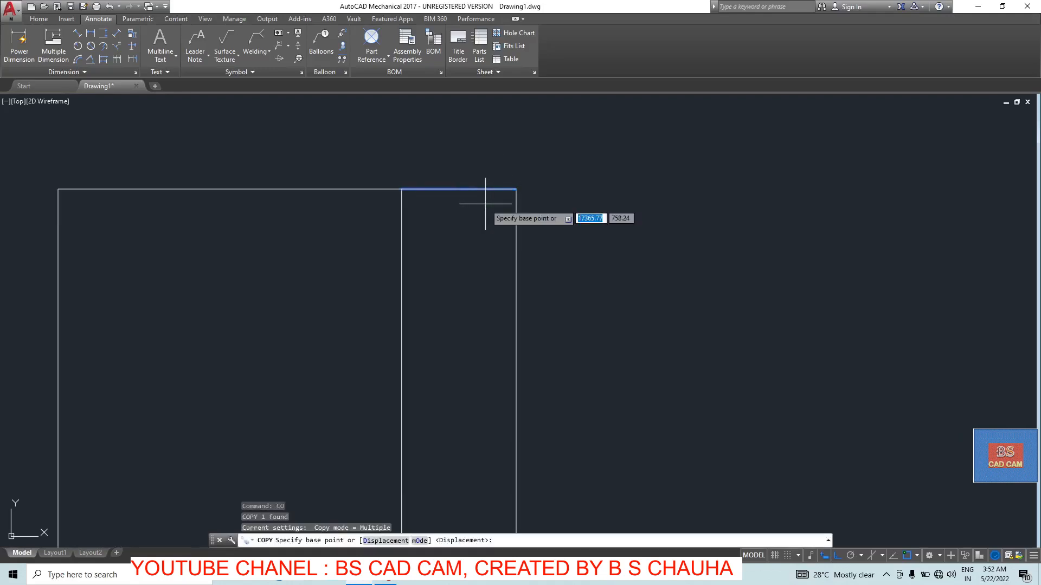
left_click(516, 190)
scroll(515, 193, "down", 5)
scroll(529, 309, "down", 6)
scroll(529, 327, "up", 6)
left_click(535, 320)
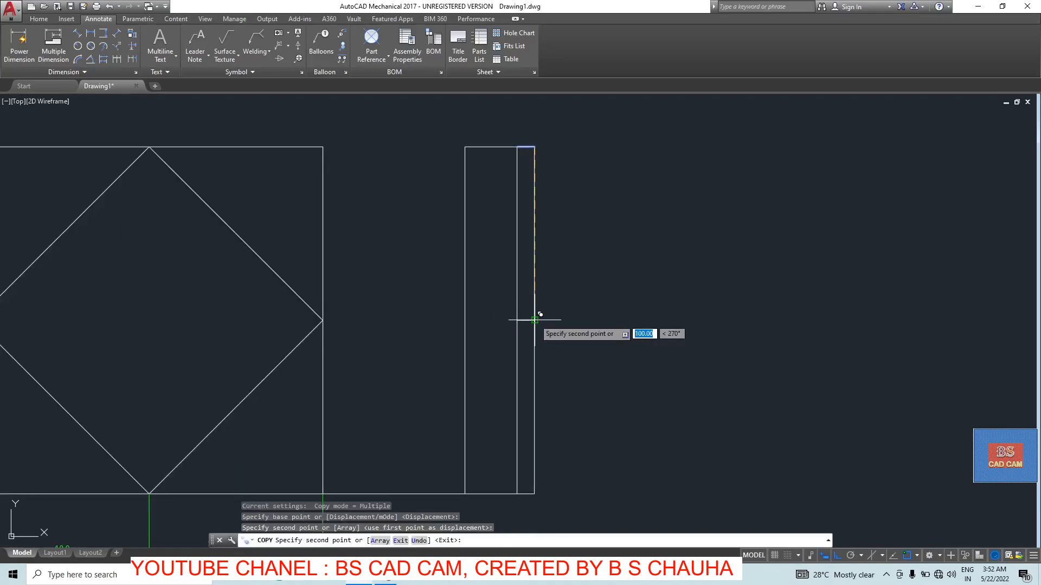
key("Escape")
Step: Delete the horizontal line connecting the square to the side view
scroll(542, 325, "down", 4)
scroll(521, 363, "up", 2)
left_click(497, 384)
left_click(483, 425)
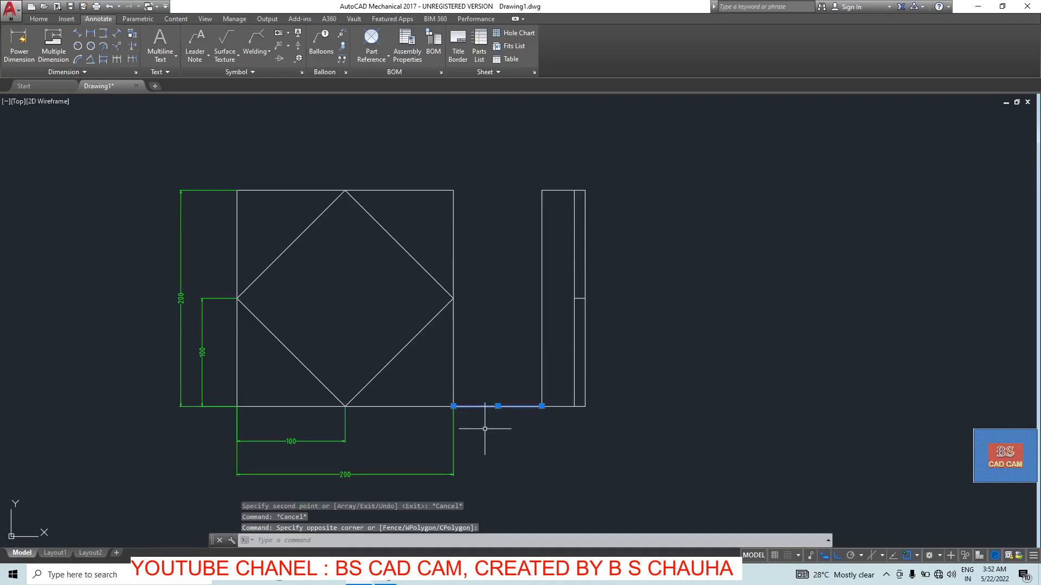
key("Delete")
key("Escape")
Step: Add a horizontal dimension below the side view spanning the base plate thickness, from its left edge to the inner vertical line
left_click(87, 35)
left_click(542, 406)
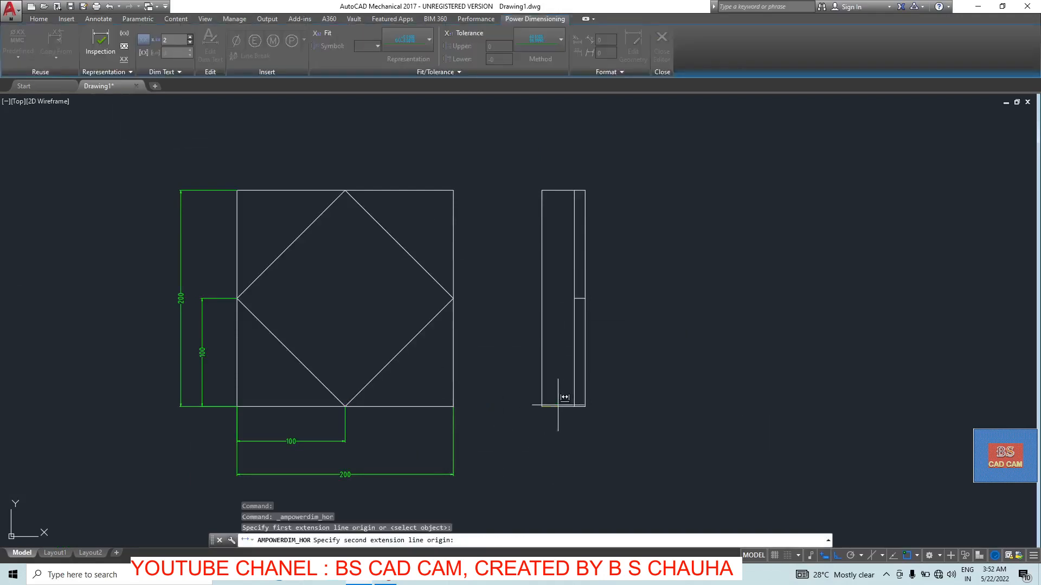
left_click(574, 406)
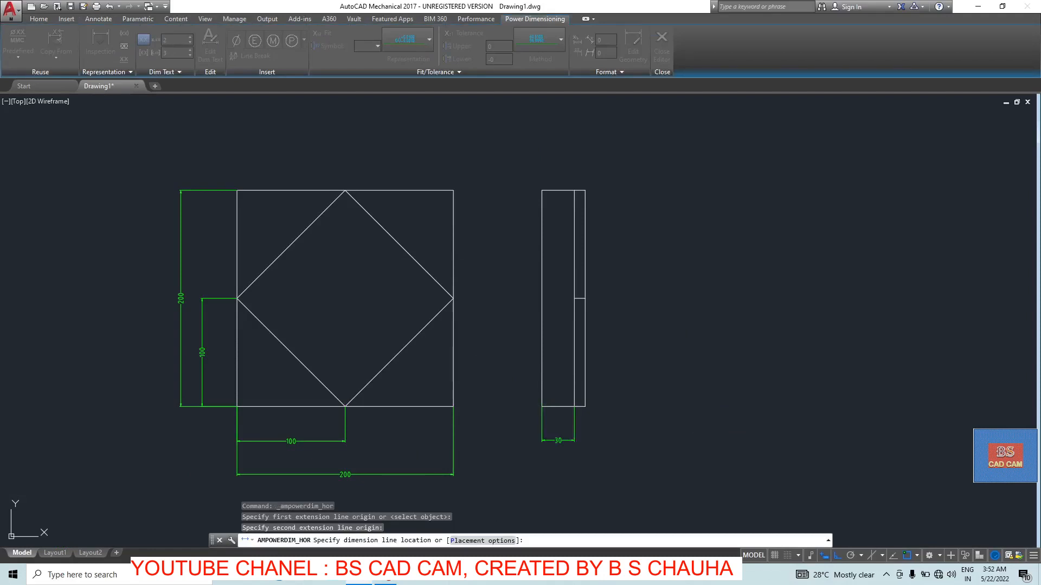
left_click(558, 440)
Step: Dimension the side view's overall thickness, placing it below the base thickness dimension
scroll(559, 445, "up", 4)
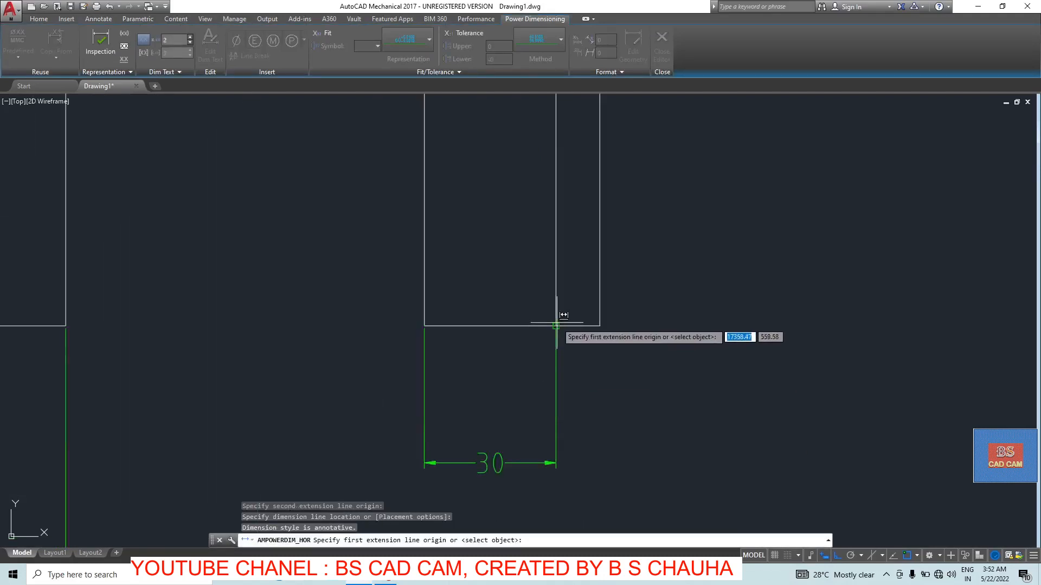
left_click(424, 326)
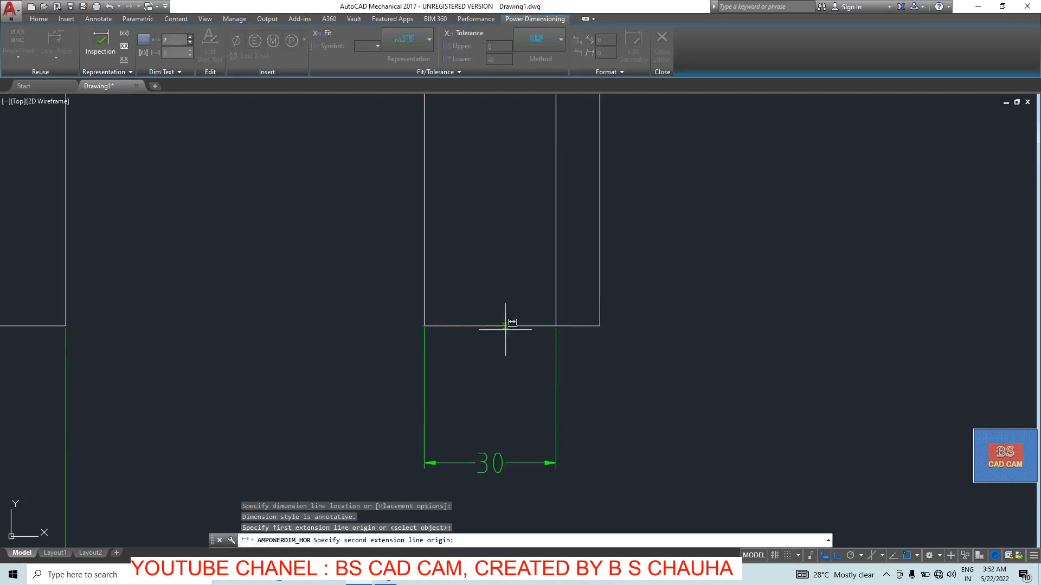
left_click(599, 324)
scroll(542, 387, "down", 4)
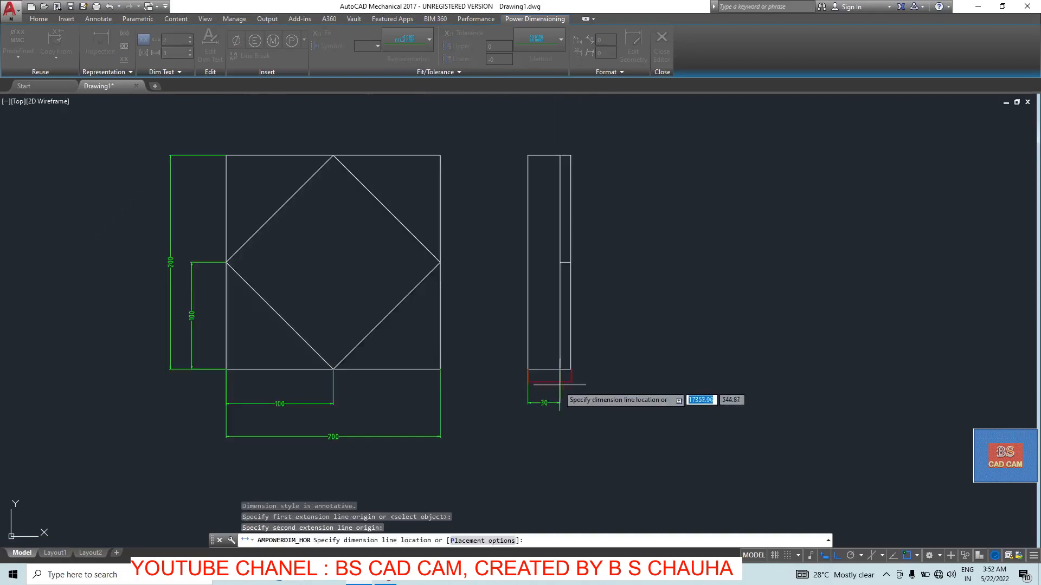
left_click(542, 433)
key("Escape")
middle_click_drag(321, 330, 323, 321)
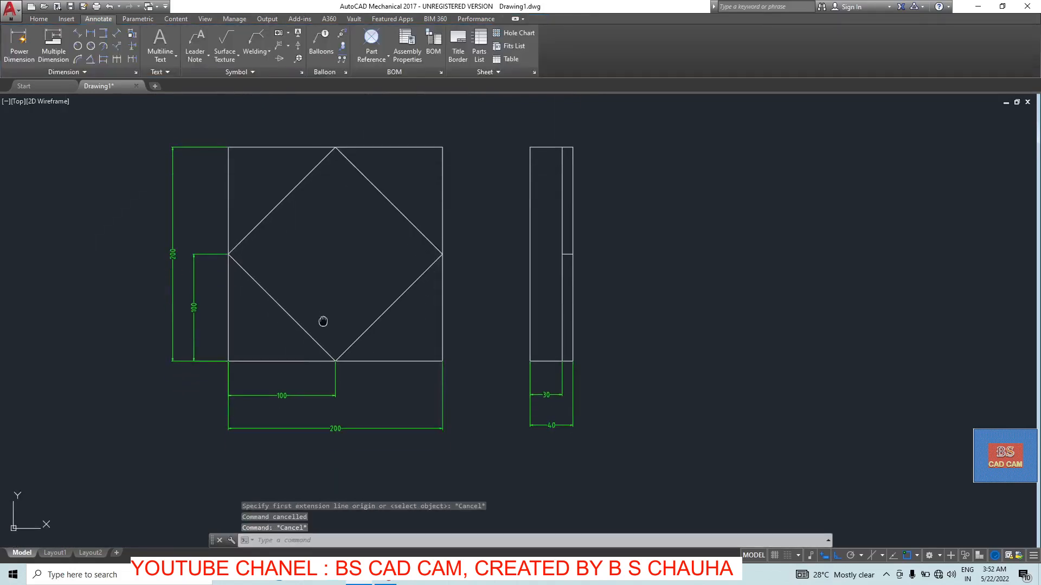
key("Escape")
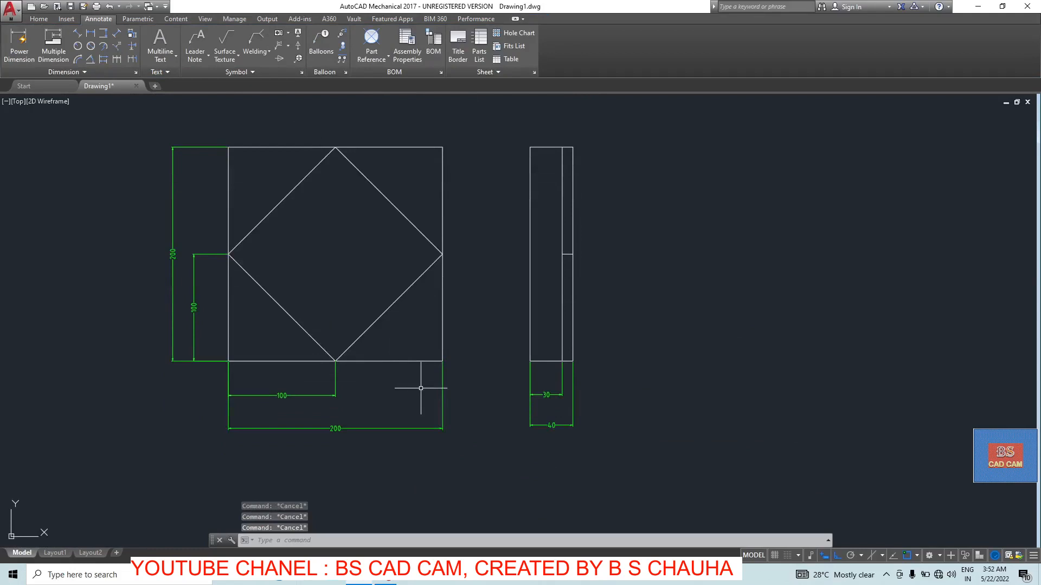
Step: Modify the Annotative dimension style to a text height of 10 and a center mark size of 5
type("D")
key("Return")
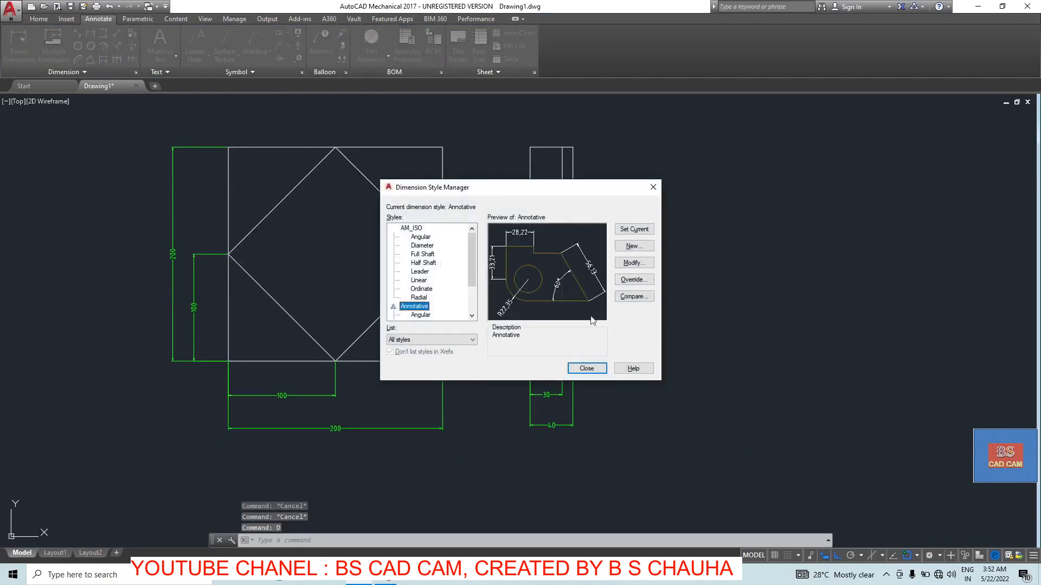
left_click(630, 265)
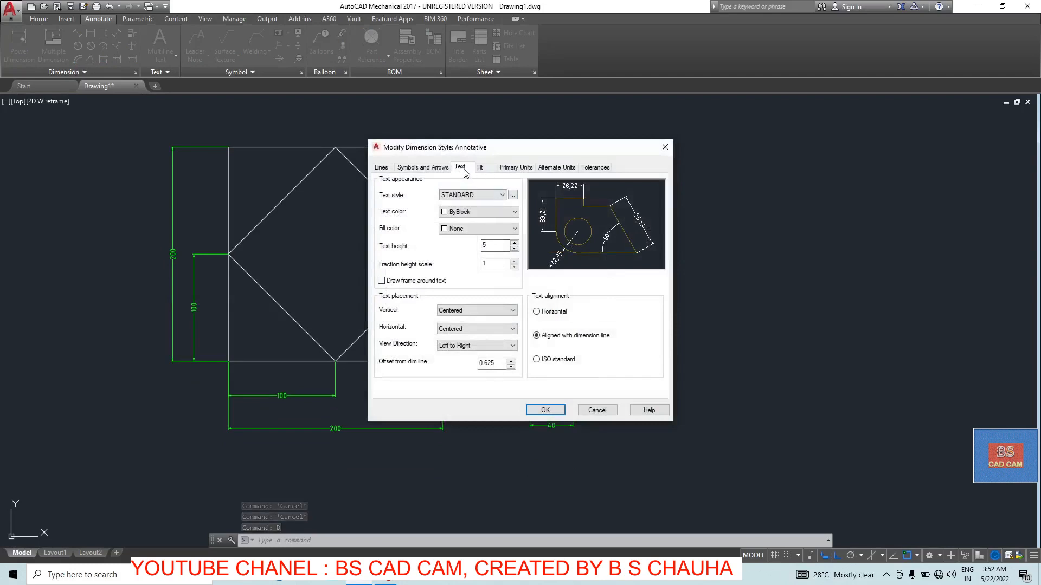
type("10")
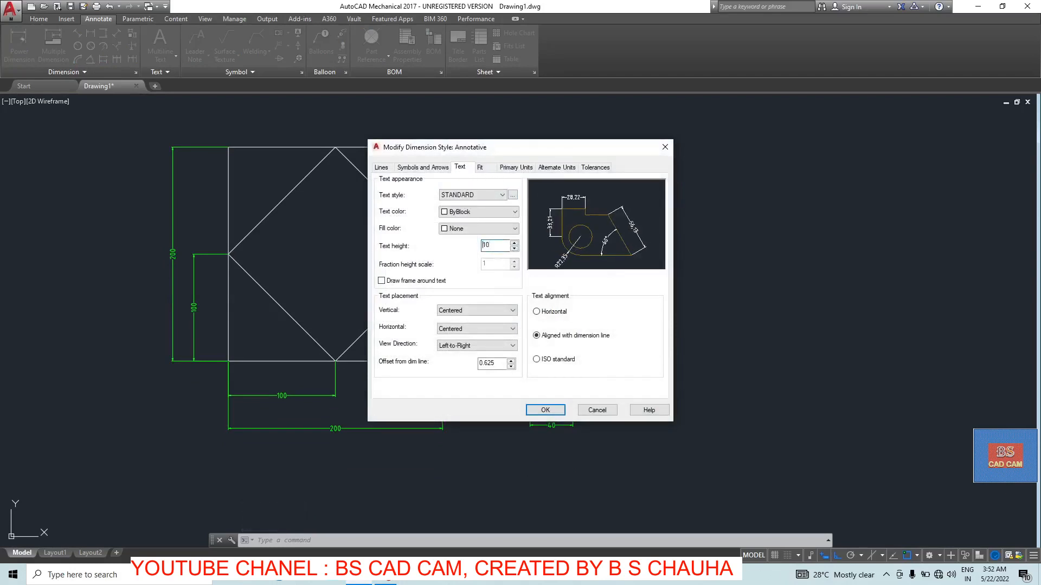
left_click(381, 168)
left_click(411, 168)
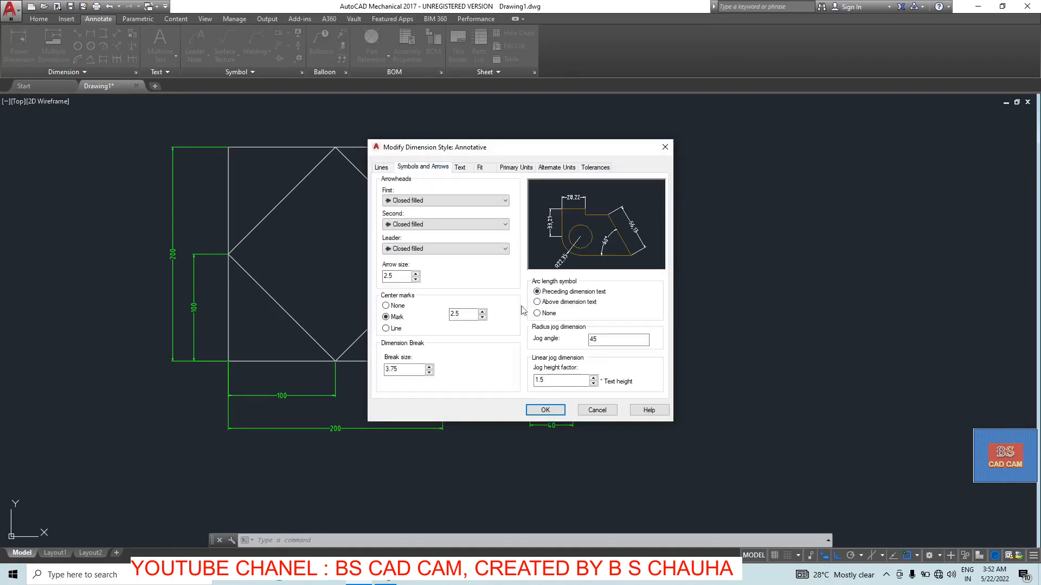
type("5")
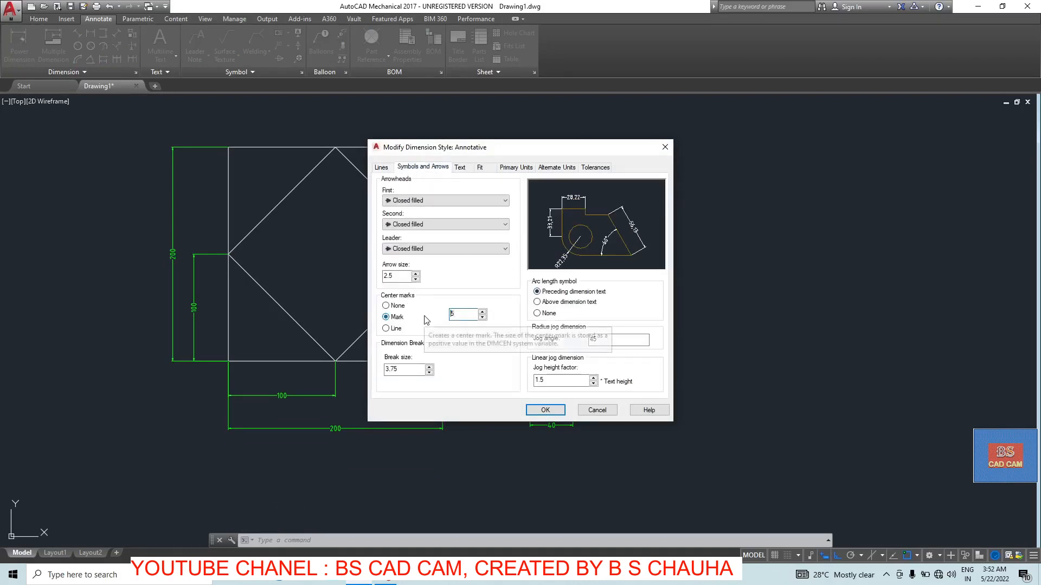
left_click(546, 412)
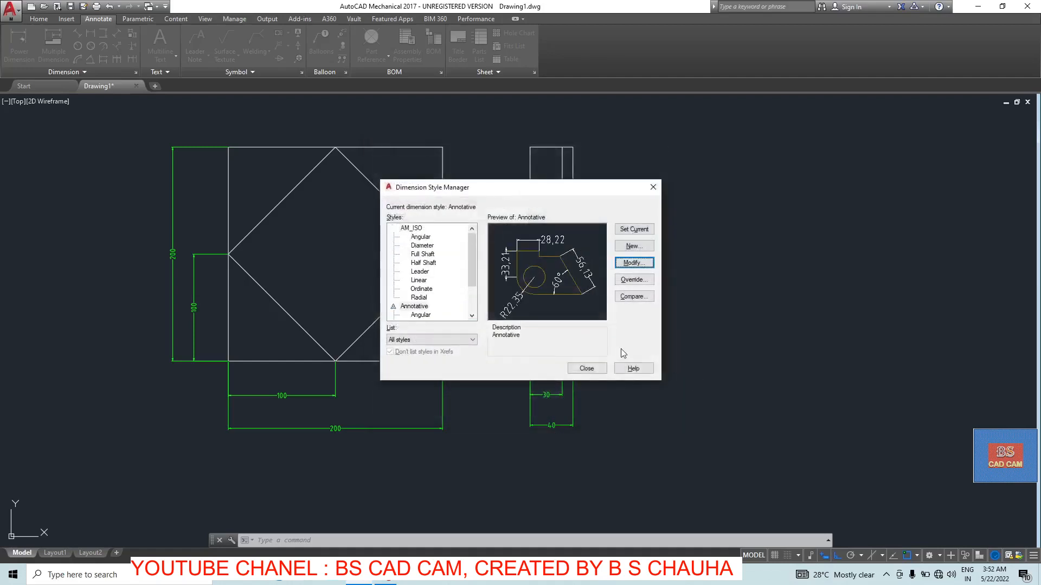
left_click(588, 368)
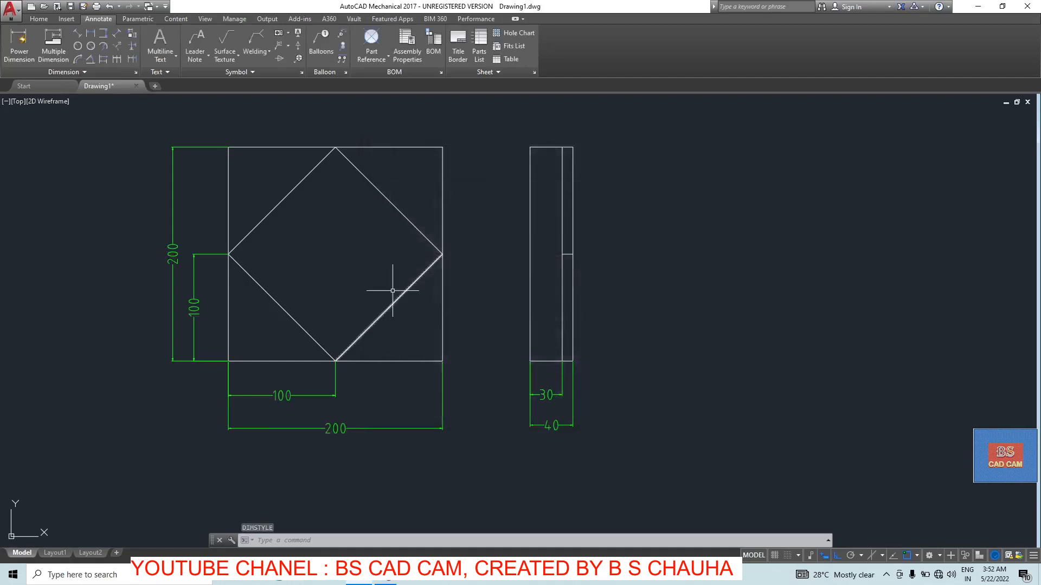
Step: Place a multiline text label reading FRONT VIEW below the front view's dimensions
mouse_move(558, 280)
middle_mouse_down()
mouse_move(545, 365)
mouse_move(583, 302)
mouse_move(548, 252)
middle_mouse_up()
left_click(160, 43)
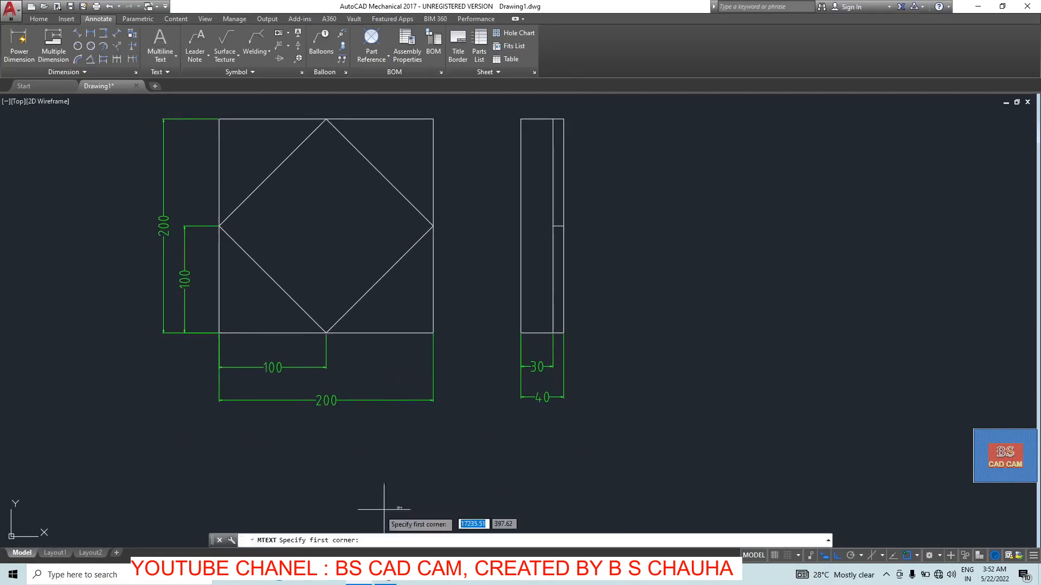
left_click(286, 448)
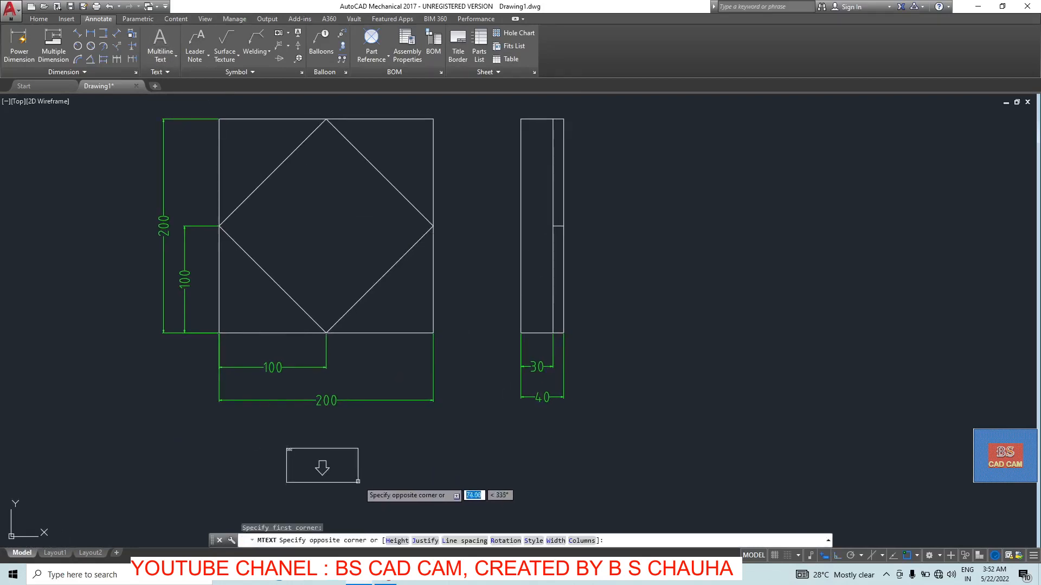
left_click(359, 484)
type("F")
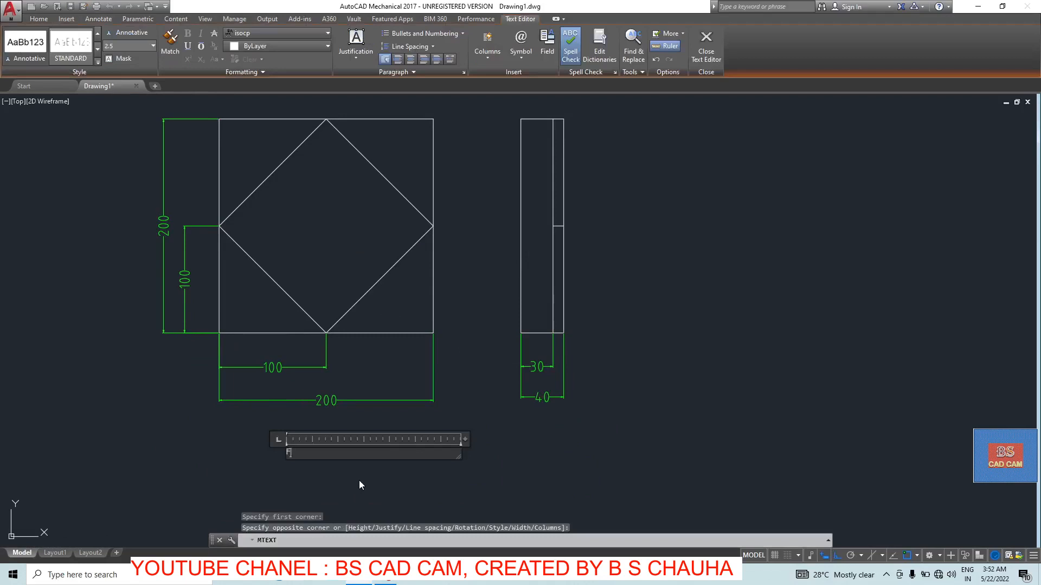
type("RONT VIEW")
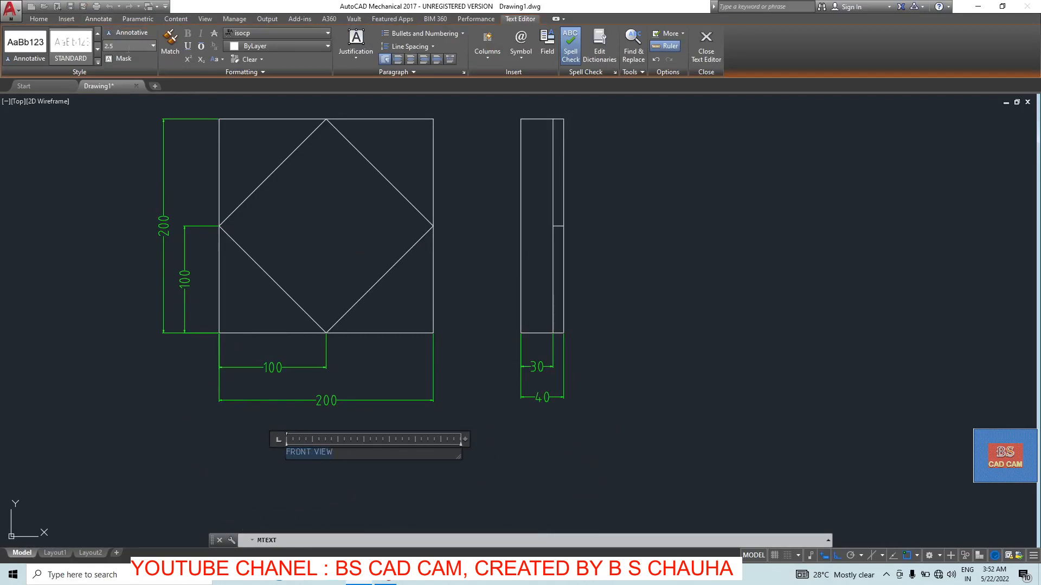
Step: Apply the Annotative text style to the FRONT VIEW label and set its text height to 20
left_click(153, 46)
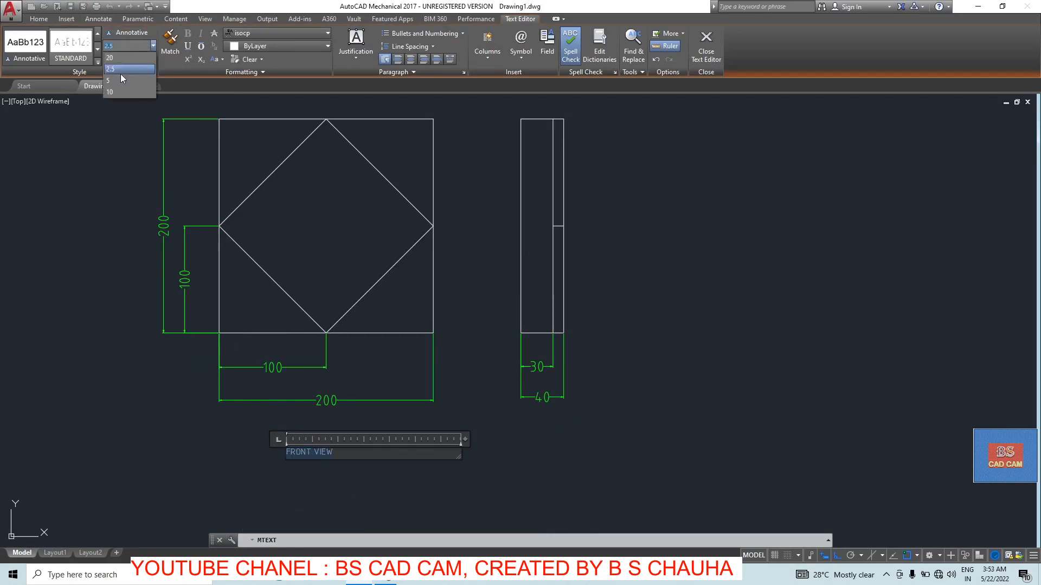
left_click(119, 57)
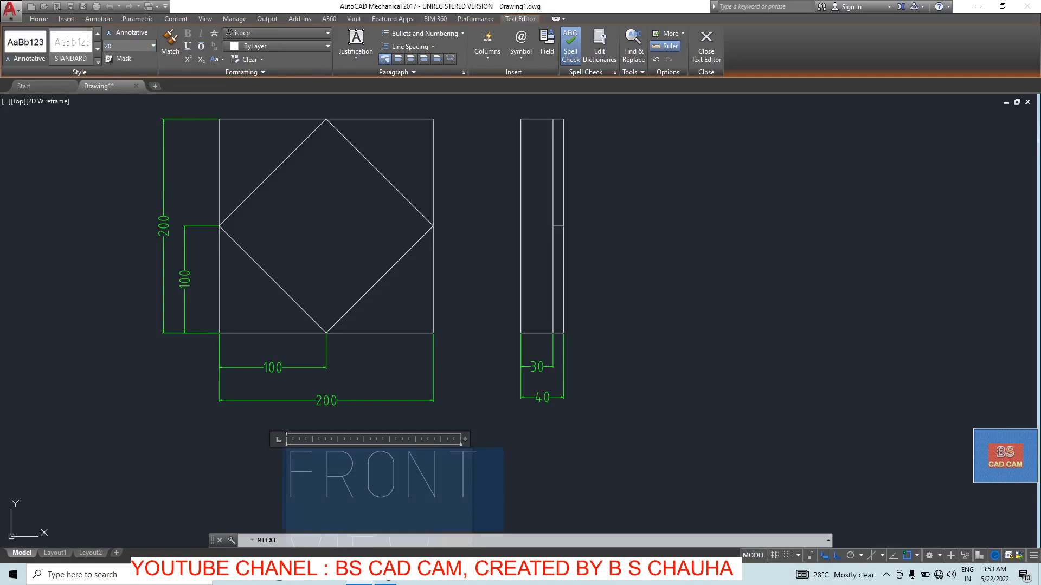
left_click(11, 54)
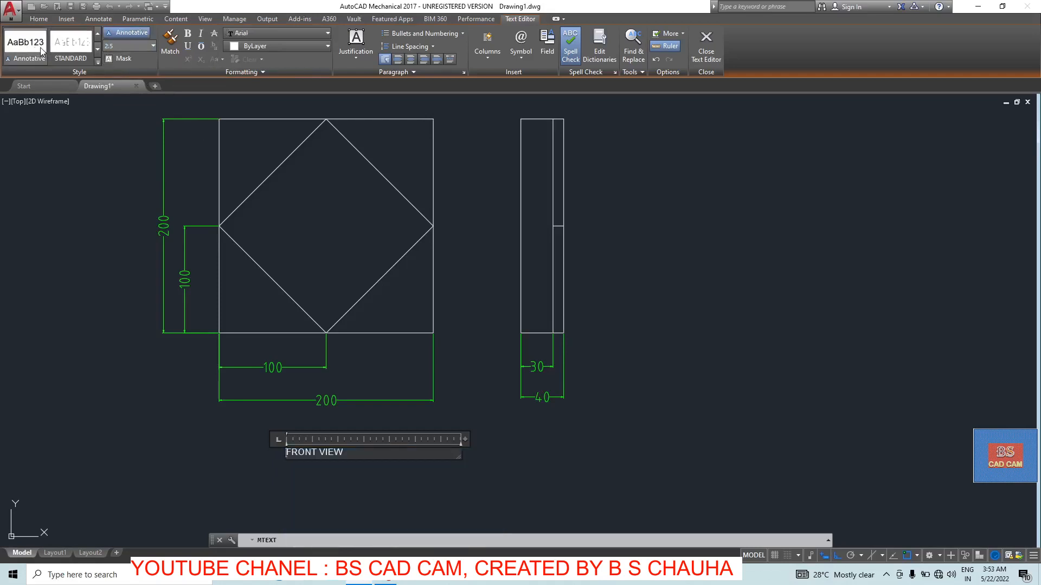
left_click(35, 47)
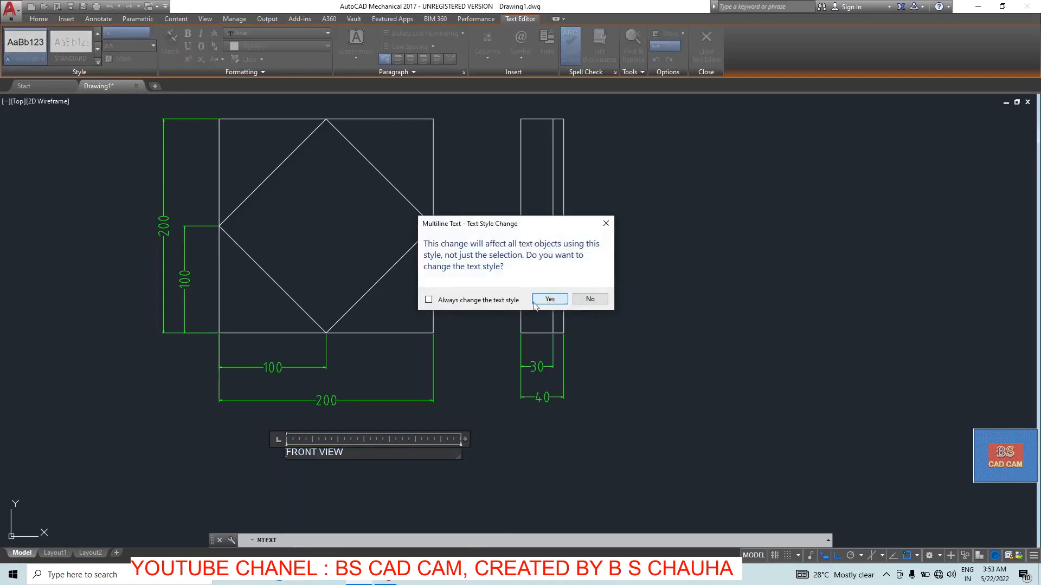
left_click(550, 300)
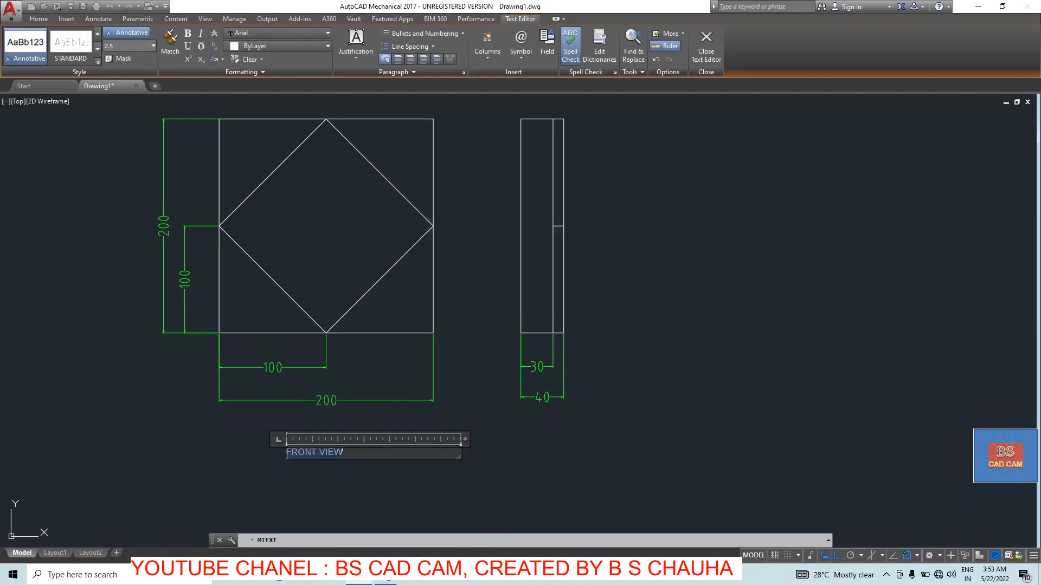
left_click(107, 48)
type("50")
key("Return")
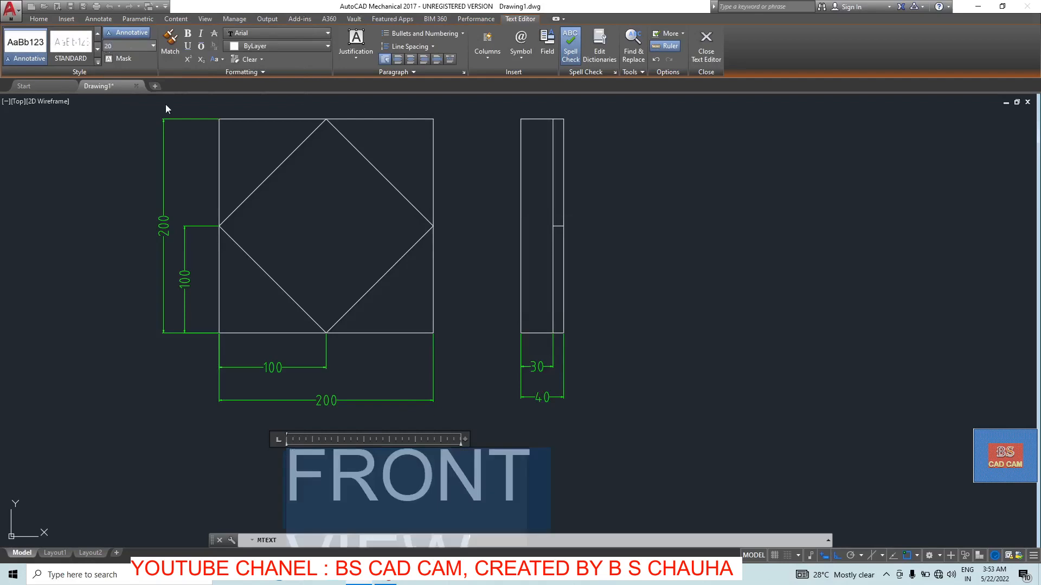
left_click(181, 442)
Step: Copy the FRONT VIEW label and paste the duplicate below the side view
scroll(408, 449, "up", 2)
scroll(408, 434, "down", 3)
scroll(407, 414, "up", 2)
left_click(406, 406)
left_click(346, 458)
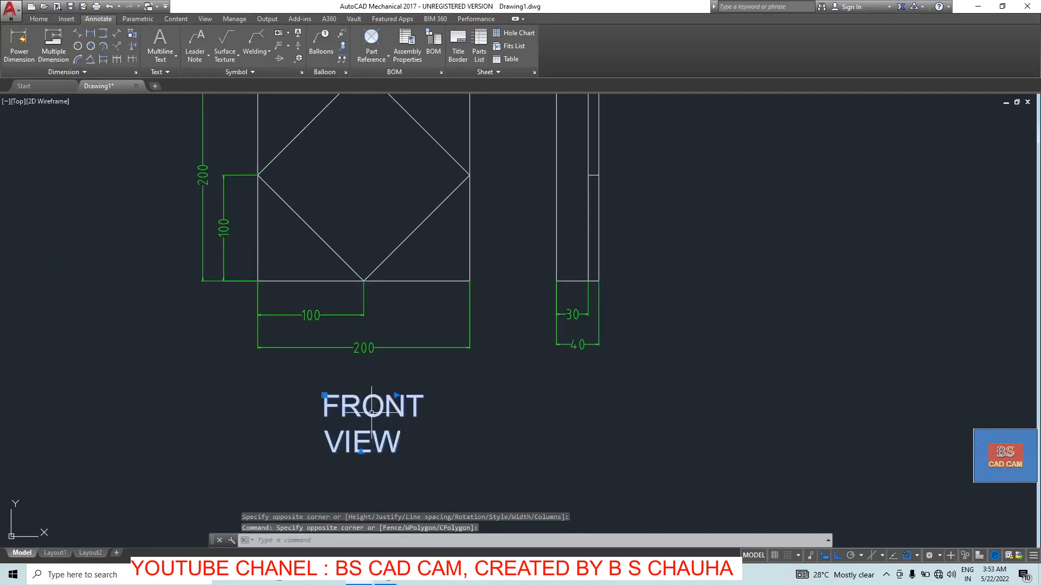
key("ctrl+c")
left_click(556, 405)
key("Escape")
key("ctrl+v")
left_click(542, 448)
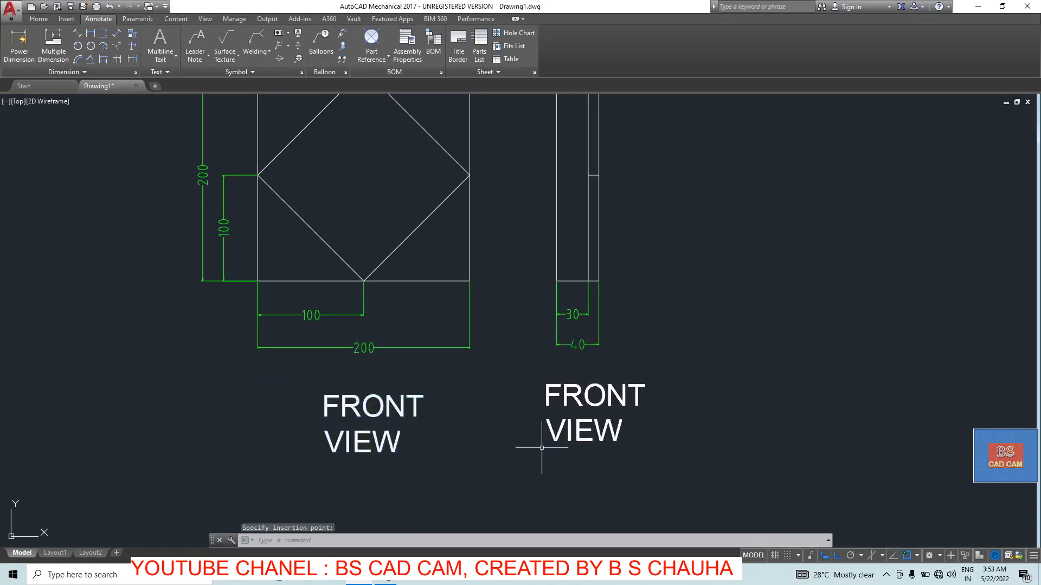
Step: Change the copied label under the side view to read SIDE VIEW
double_click(557, 398)
left_click_drag(547, 398, 643, 393)
type("SIDE")
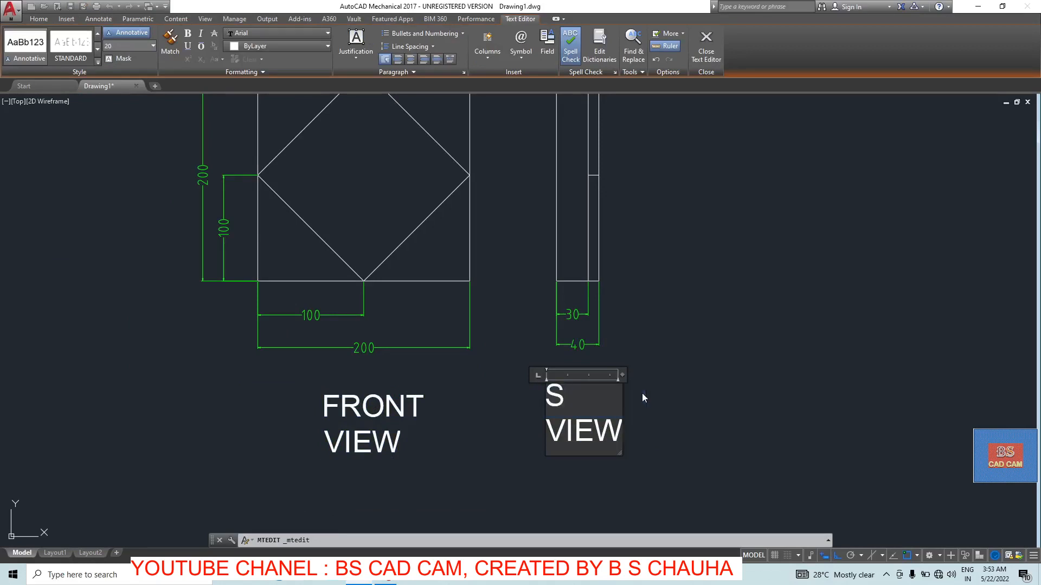
left_click(657, 381)
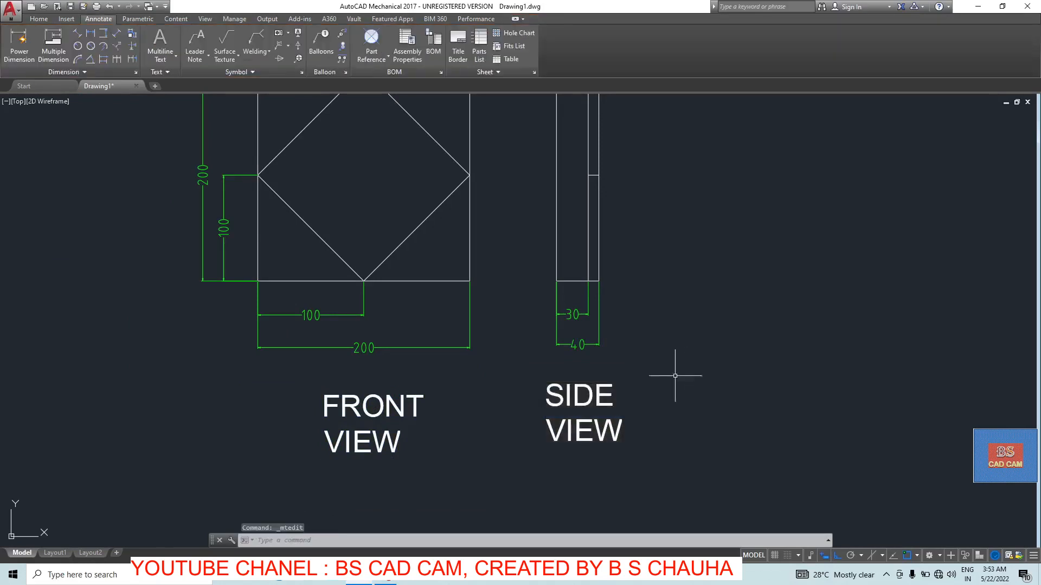
Step: Turn on isometric drafting with the ISODRAFT command, using the left isoplane
scroll(514, 428, "down", 2)
scroll(561, 228, "up", 2)
mouse_move(641, 285)
middle_mouse_down()
mouse_move(609, 284)
mouse_move(577, 217)
middle_mouse_up()
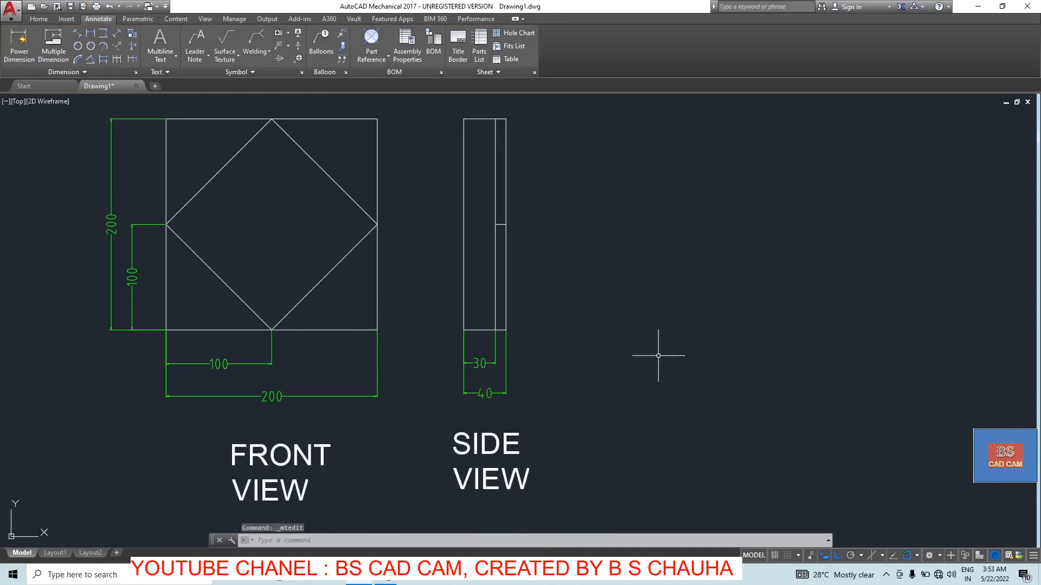
key("Escape")
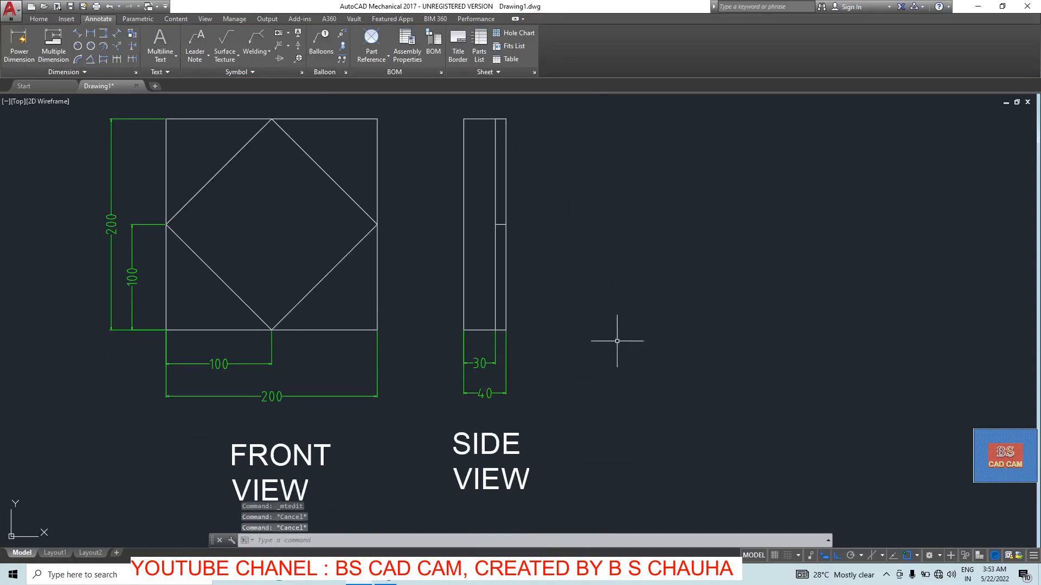
type("isodraft")
key("Return")
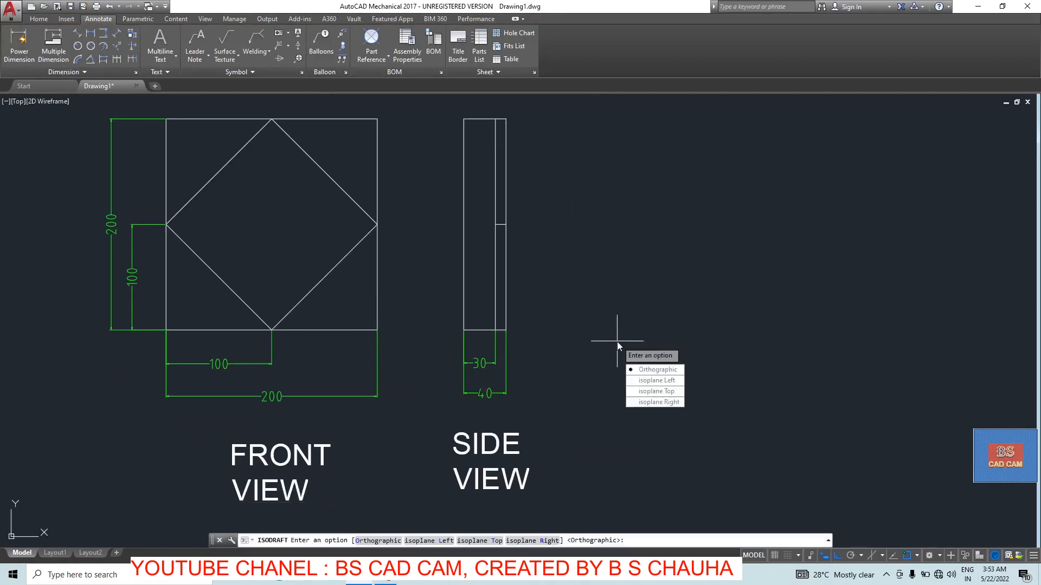
left_click(662, 381)
Step: Draw two connected 200-unit isometric lines beside the side view for the plate's front edges, using the top isoplane for the second
mouse_move(618, 274)
middle_mouse_down()
mouse_move(533, 309)
mouse_move(537, 293)
middle_mouse_up()
type("l")
key("Return")
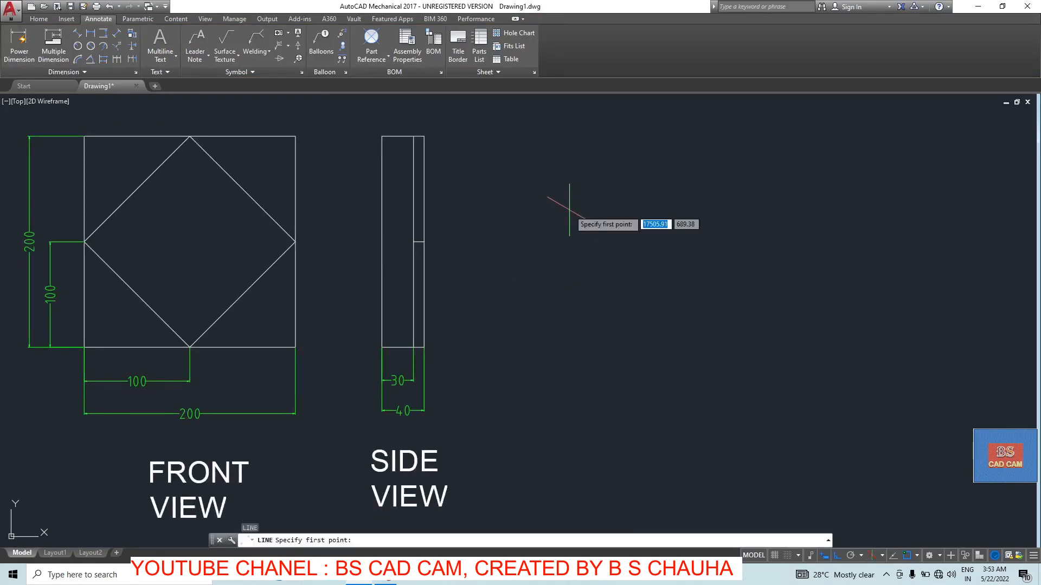
left_click(572, 217)
type("200")
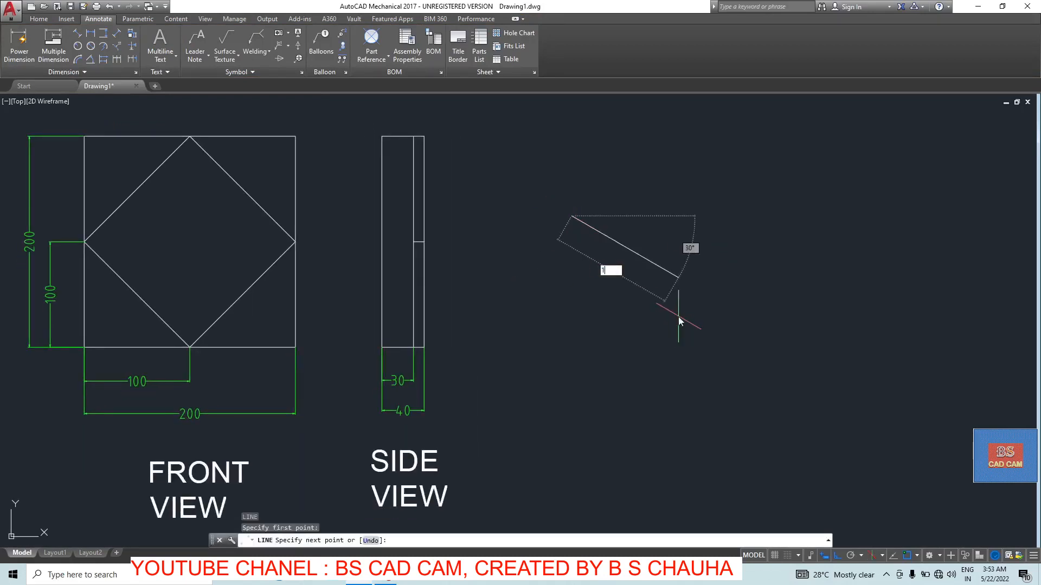
key("Return")
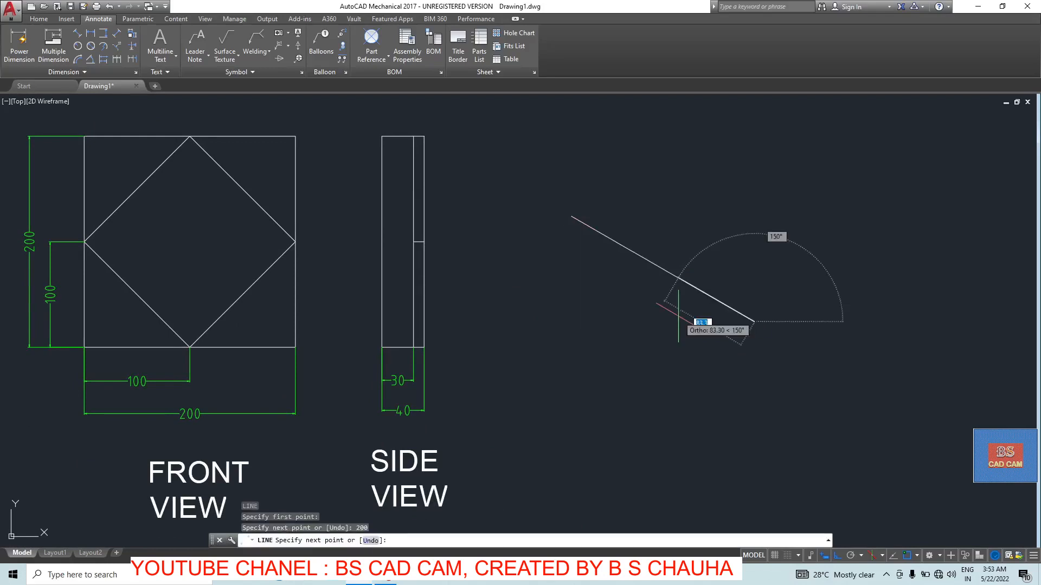
scroll(681, 319, "down", 4)
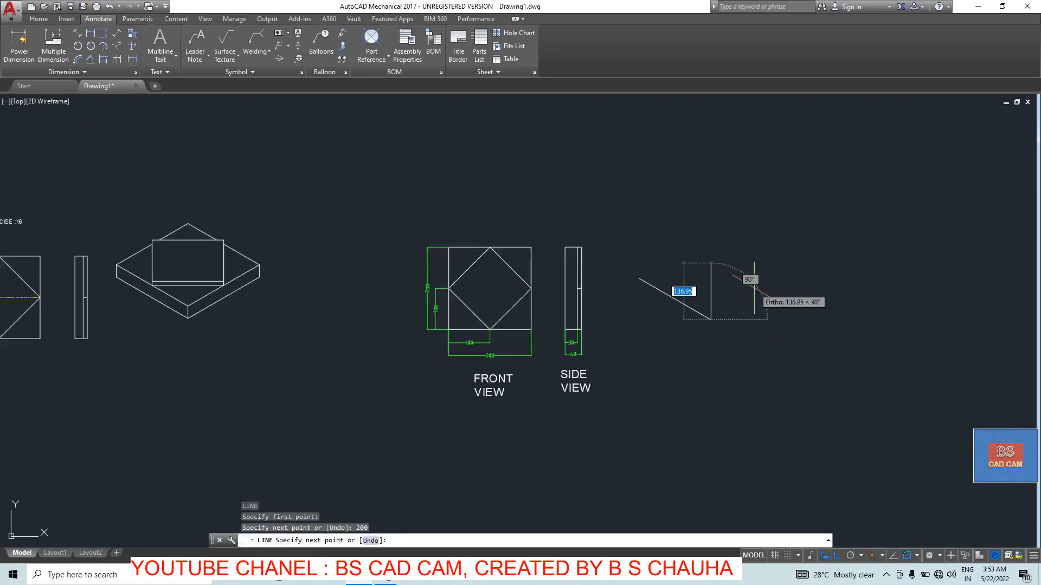
key("F5")
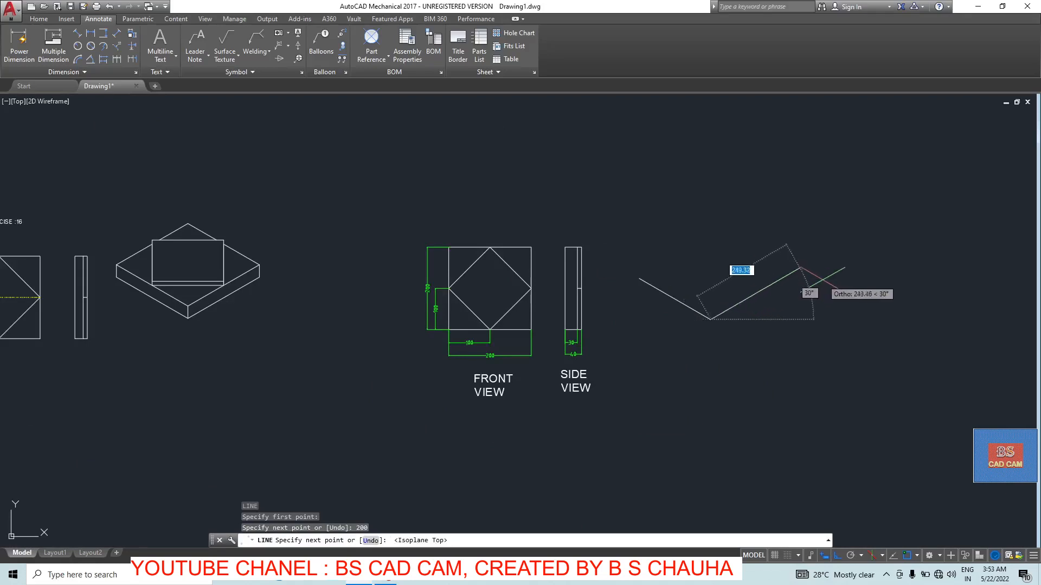
type("200")
key("Return")
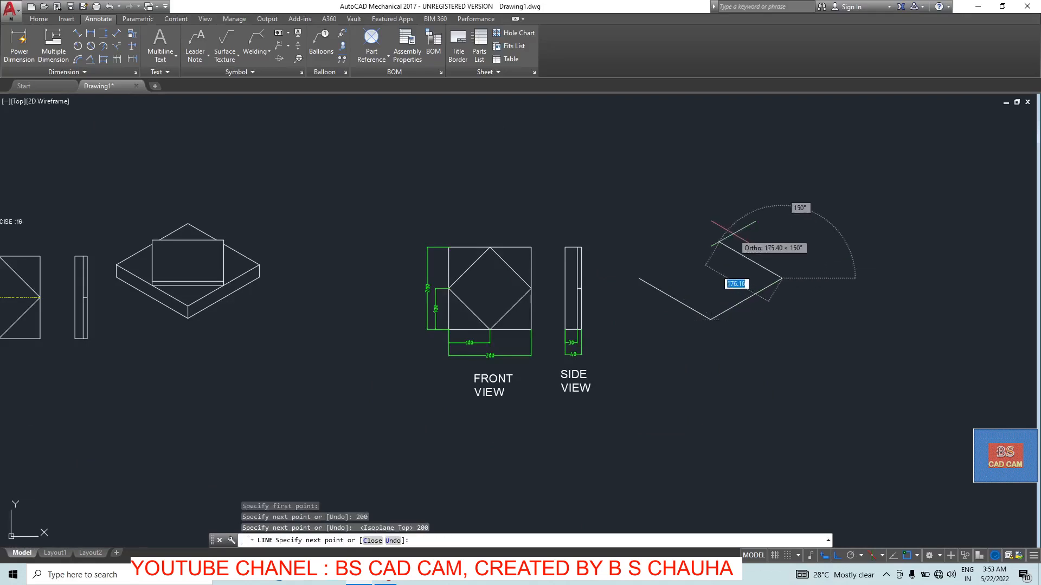
Step: Close the plate's isometric top face with two 200-unit back edges
type("200")
key("Return")
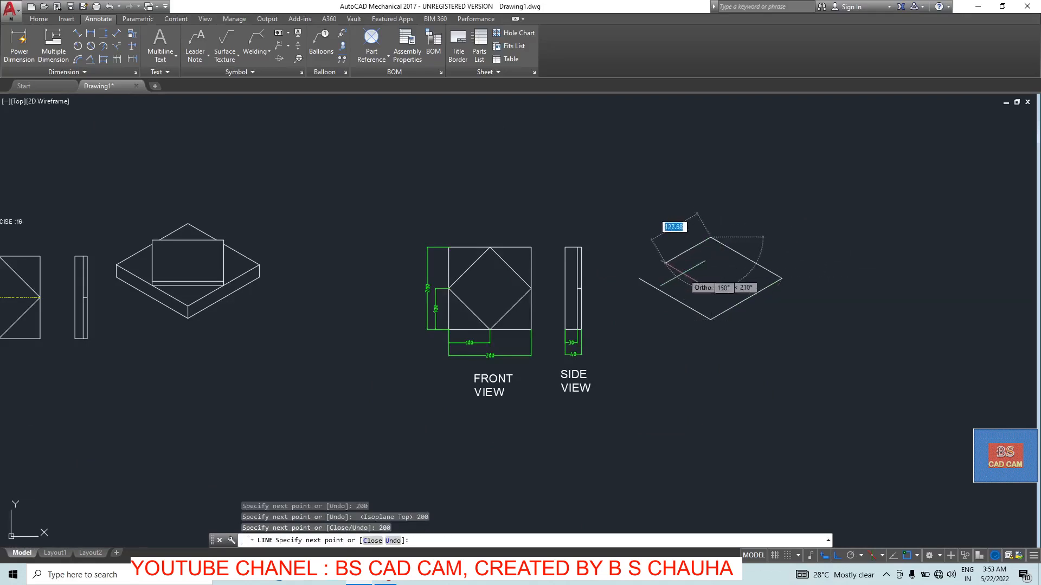
type("200")
key("Return")
scroll(770, 303, "up", 5)
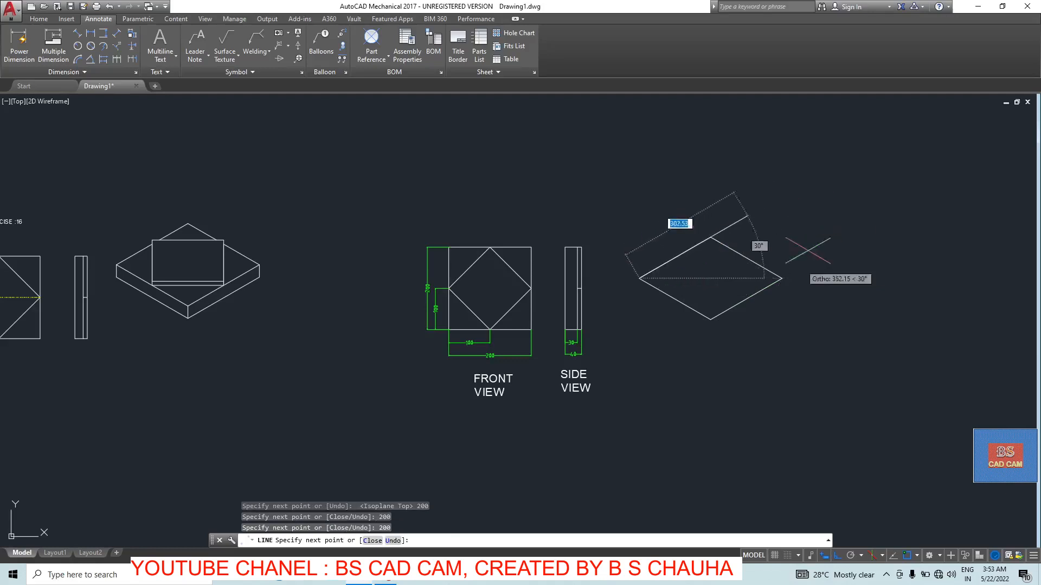
key("Escape")
key("Escape")
Step: Draw a 30-unit vertical line down from the top face's front corner, using the right isoplane
key("Return")
left_click(615, 324)
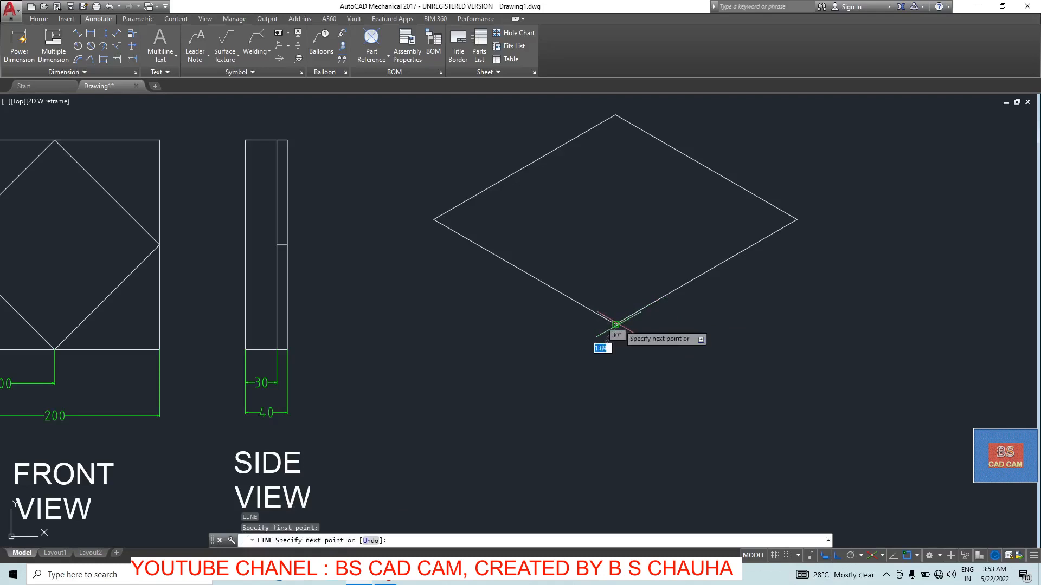
key("F5")
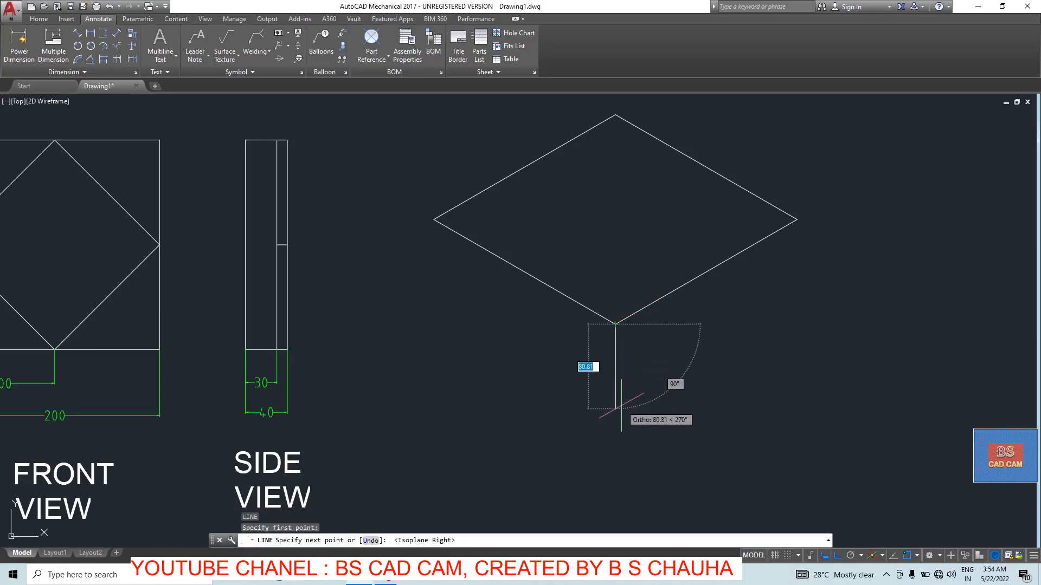
type("30")
key("Return")
key("Escape")
Step: Copy the top face's two front edges from the front corner to the lower end of the vertical line
left_click(707, 331)
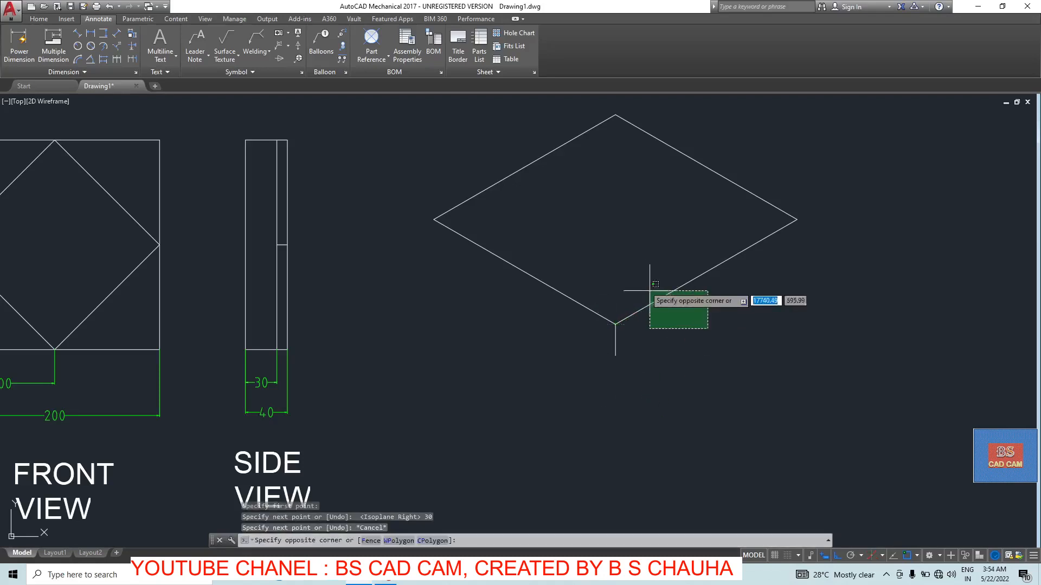
left_click(646, 283)
left_click(556, 278)
left_click(519, 307)
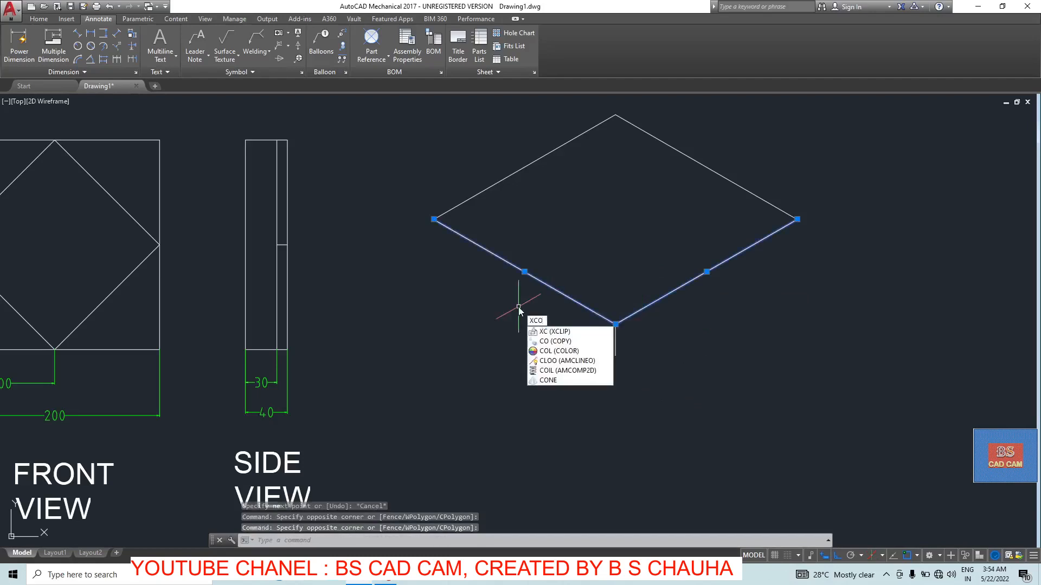
key("BackSpace")
key("BackSpace")
key("BackSpace")
type("CO")
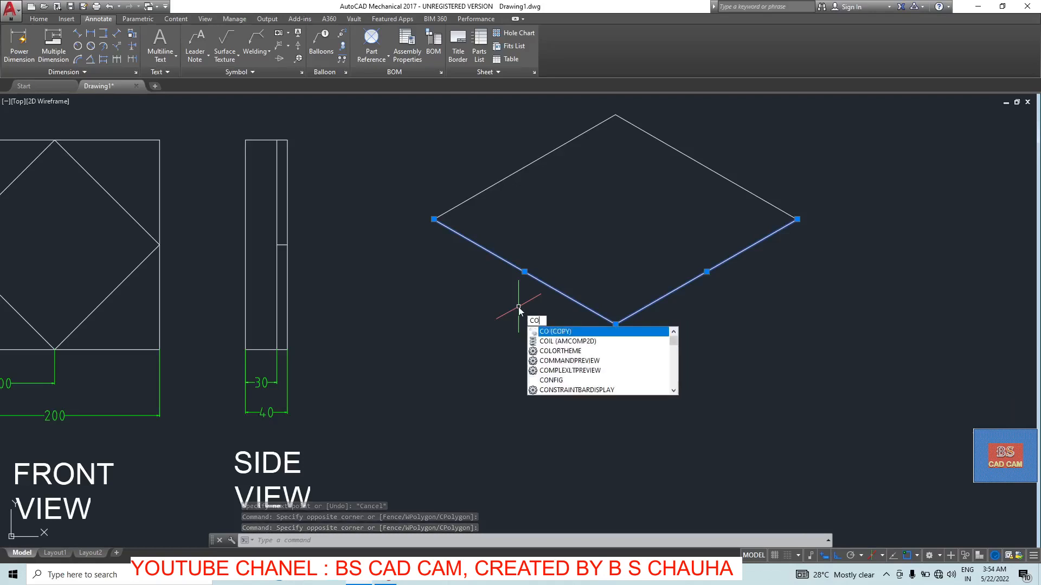
key("Return")
left_click(615, 324)
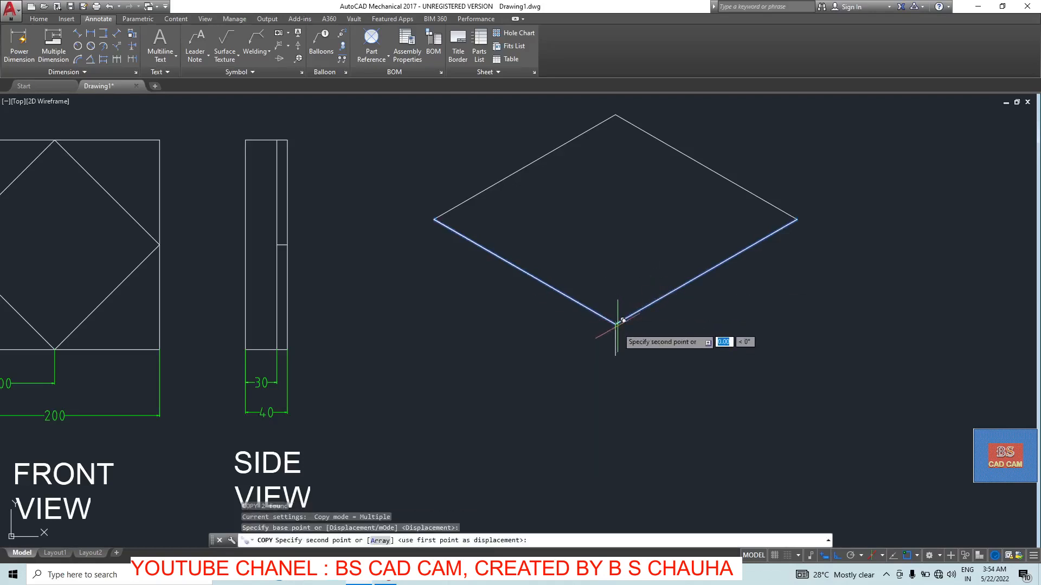
left_click(615, 355)
key("Escape")
Step: Copy the front vertical edge to the plate's left and right corners to close the side faces
left_click(616, 338)
left_click(613, 341)
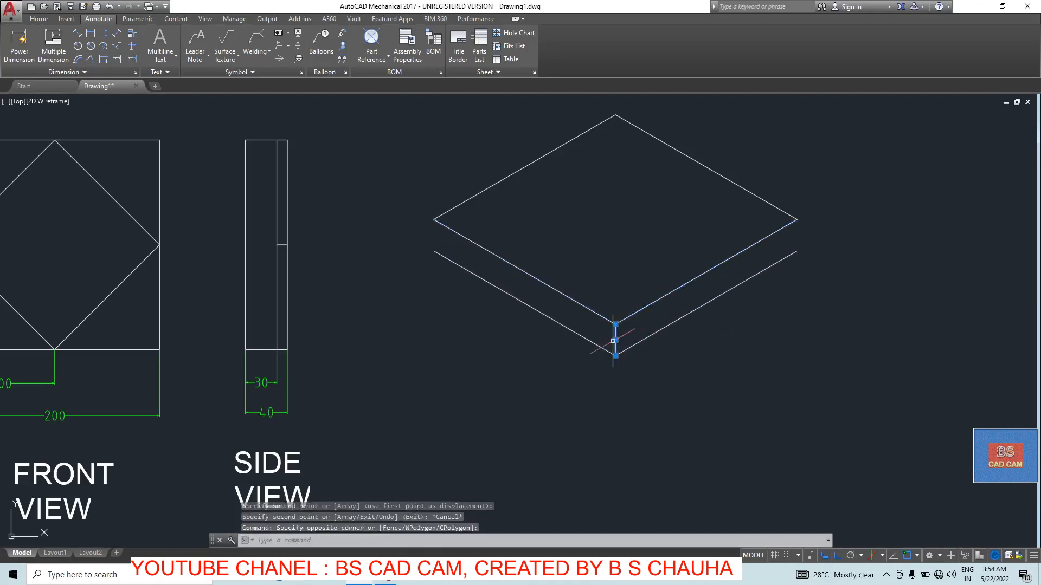
type("CO")
key("Return")
left_click(615, 355)
left_click(434, 251)
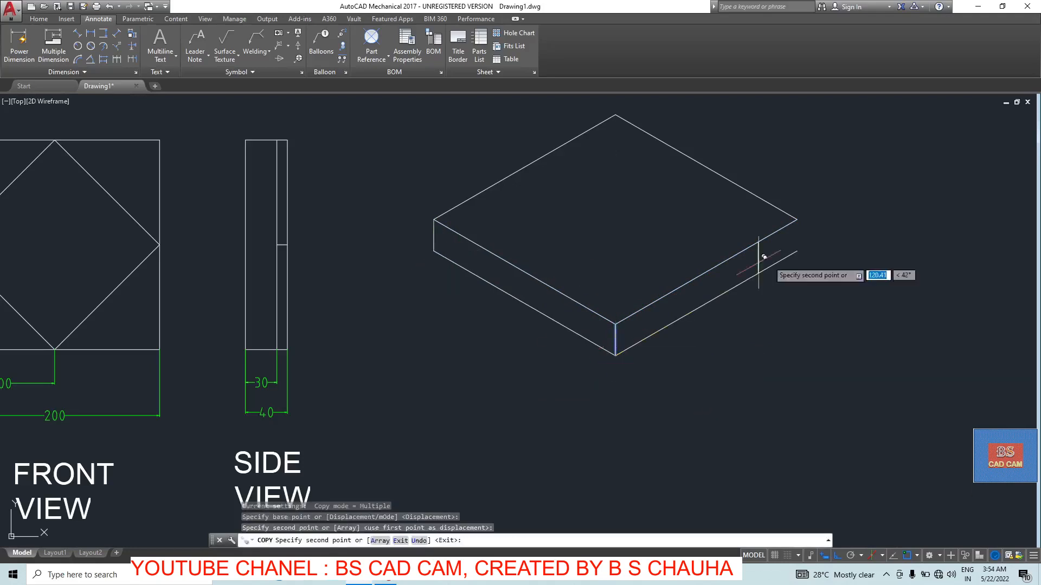
left_click(796, 251)
key("Escape")
key("Escape")
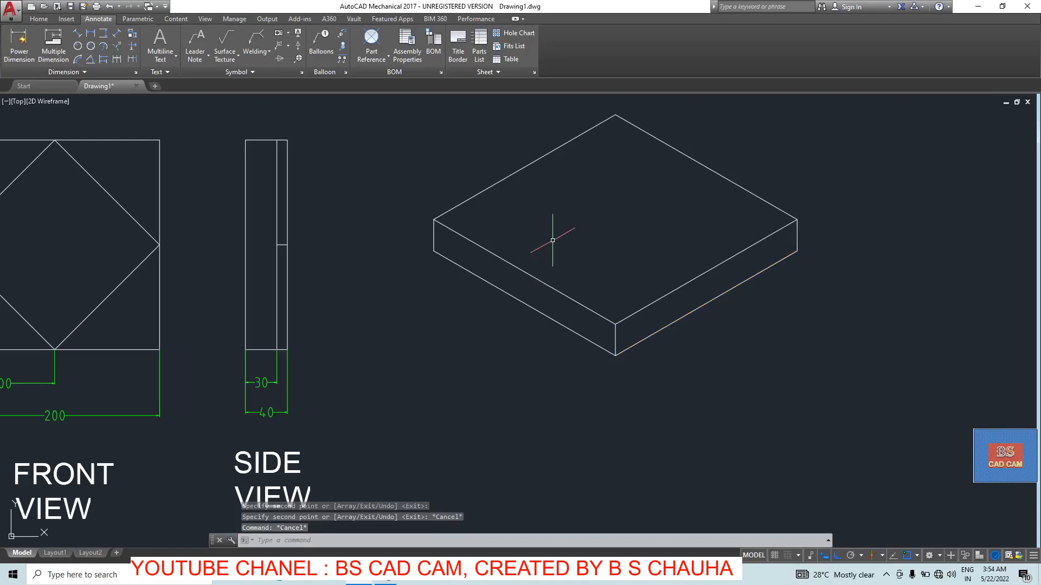
Step: Draw the raised block's base outline with lines joining the midpoints of the top face's four edges
type("l")
key("Return")
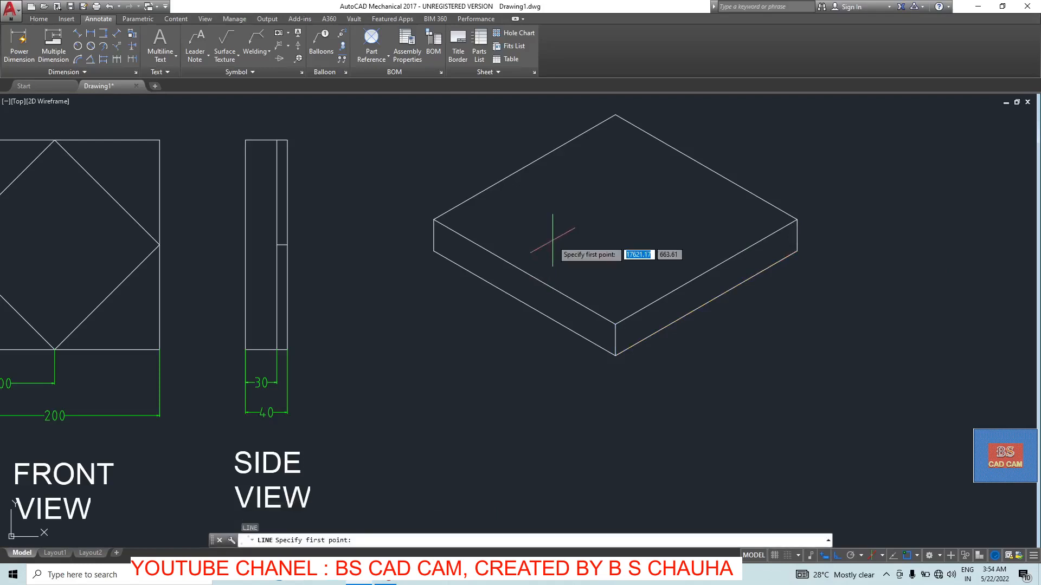
left_click(524, 271)
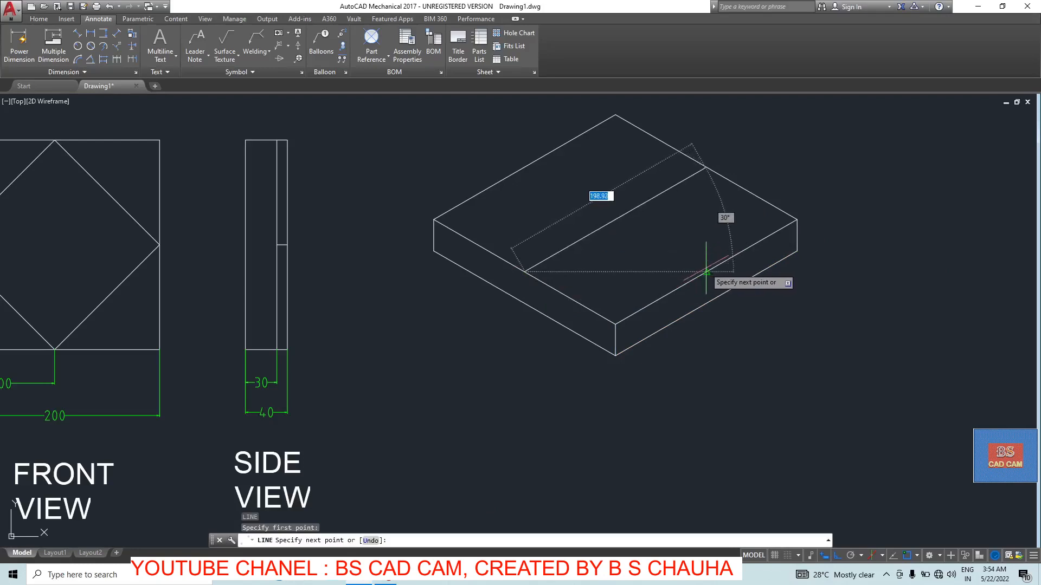
left_click(706, 271)
left_click(705, 163)
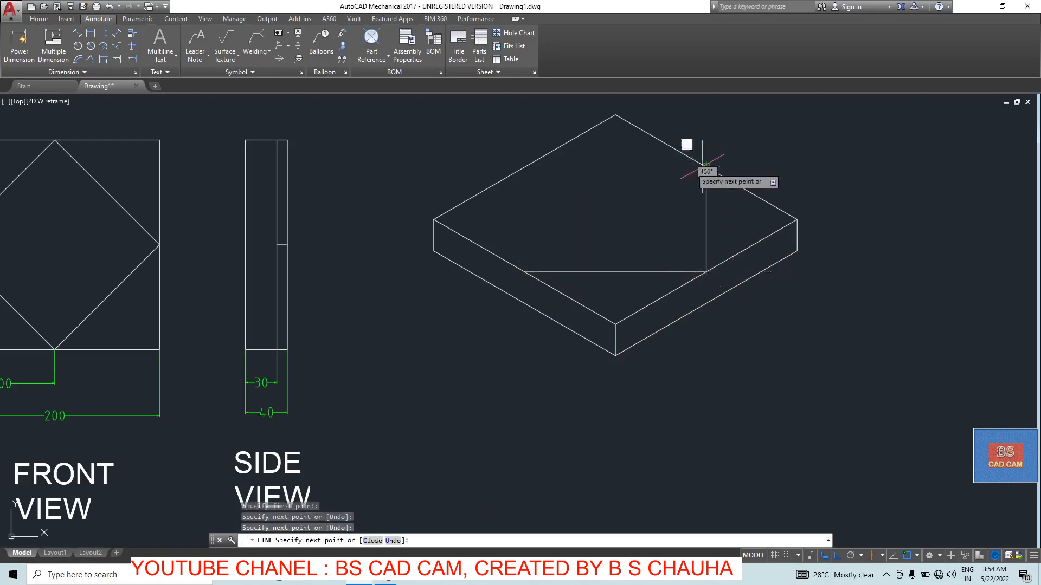
left_click(525, 167)
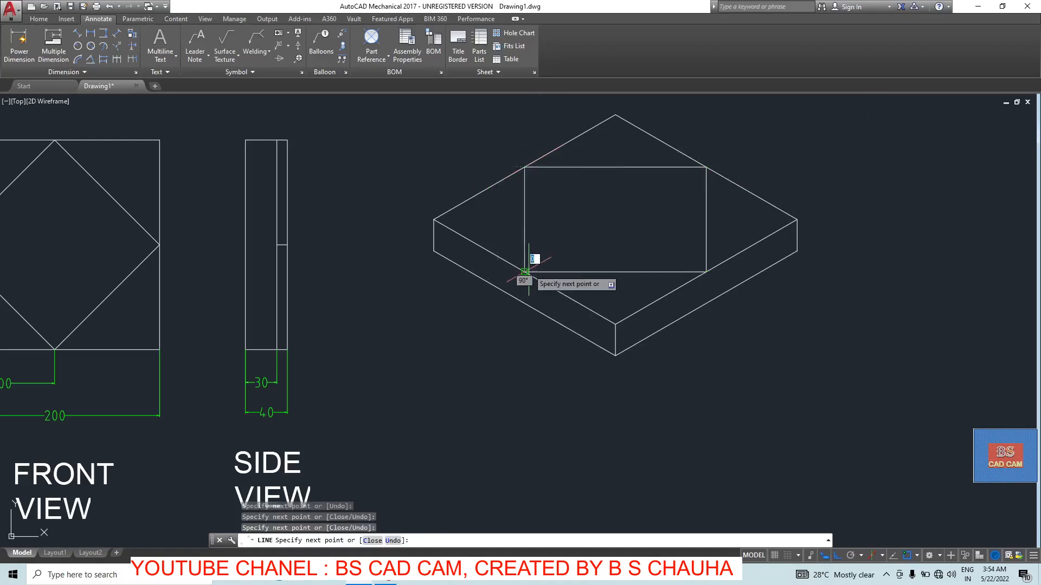
key("Escape")
Step: Copy the block's four base lines 10 units straight up to form its top face
left_click(715, 226)
left_click(648, 240)
left_click(640, 258)
left_click(617, 279)
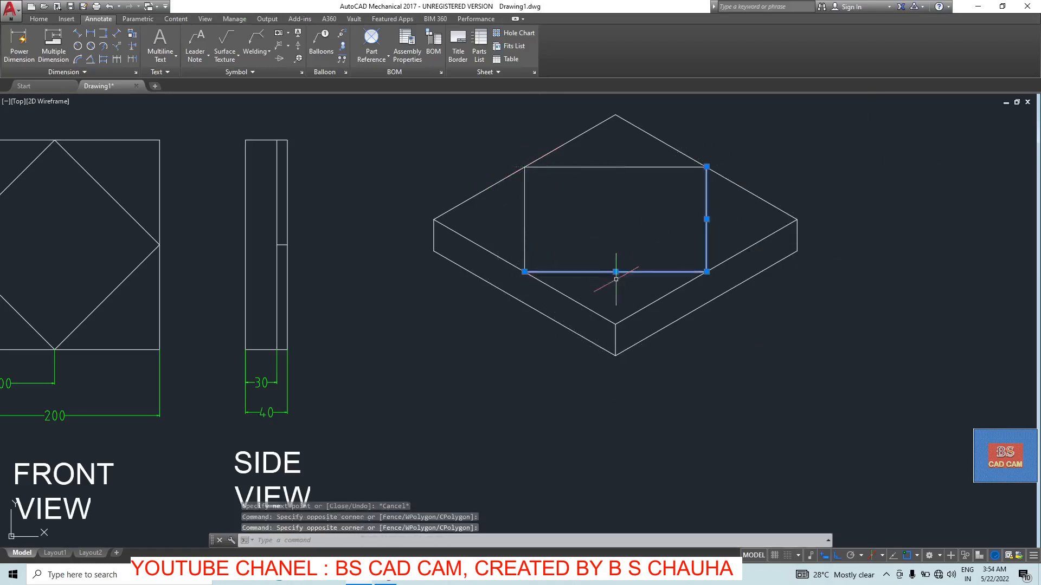
left_click(539, 209)
left_click(500, 223)
left_click(600, 158)
left_click(585, 180)
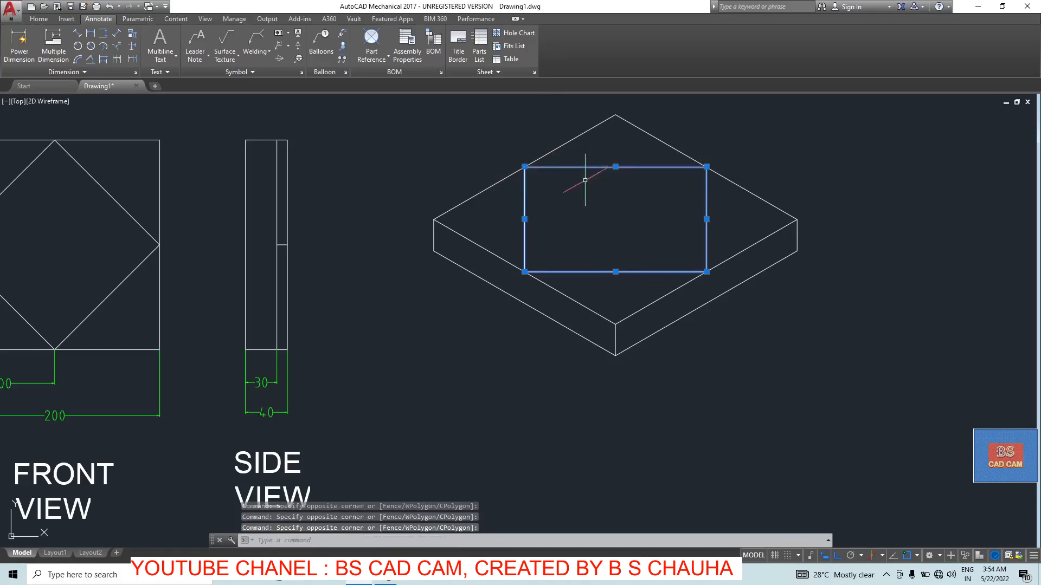
type("co")
key("Return")
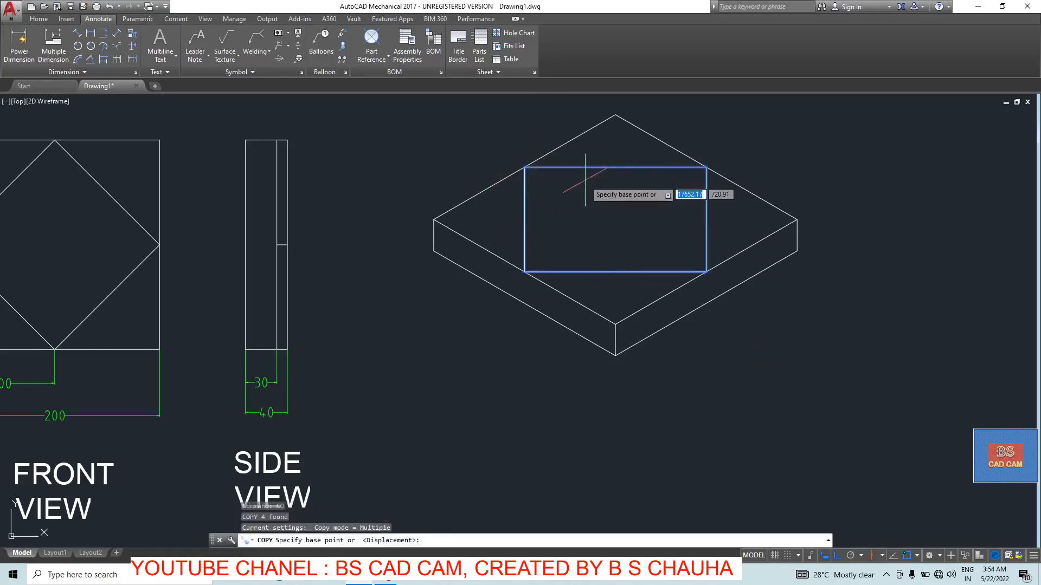
left_click(706, 271)
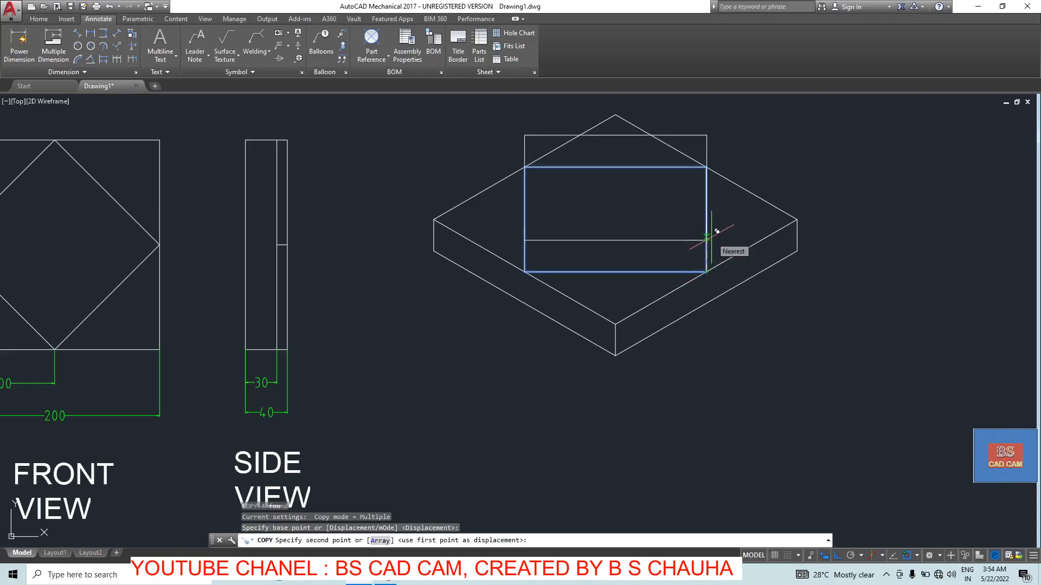
type("10")
key("Return")
key("Escape")
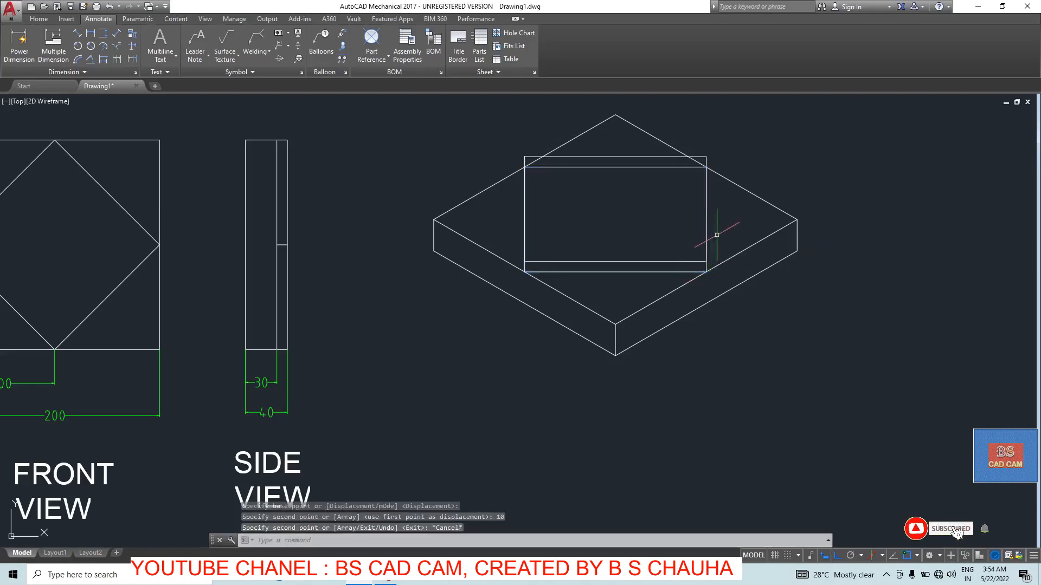
Step: Delete the hidden back line of the raised block's base outline
scroll(679, 167, "up", 2)
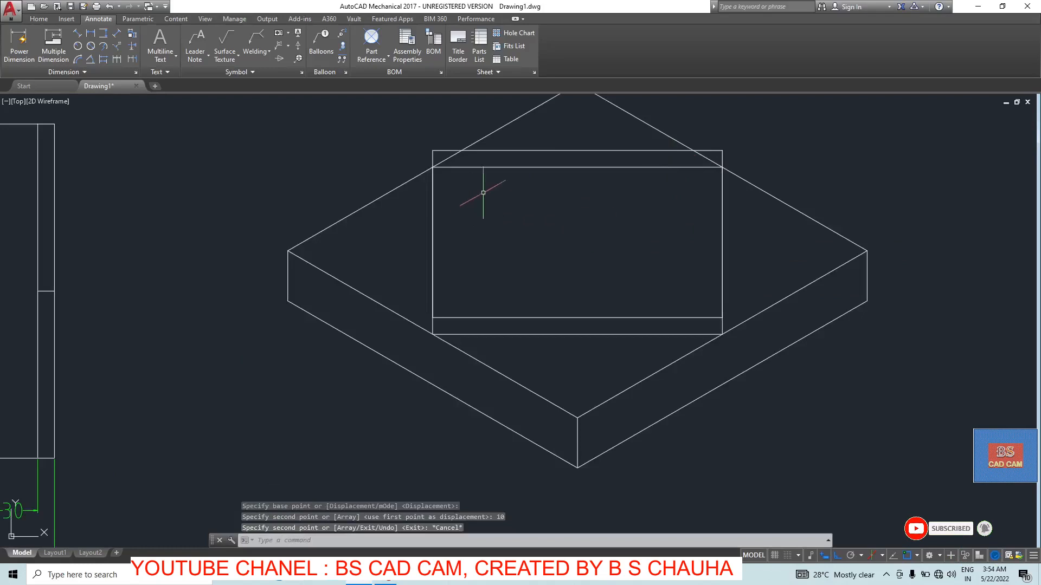
key("Escape")
left_click(518, 167)
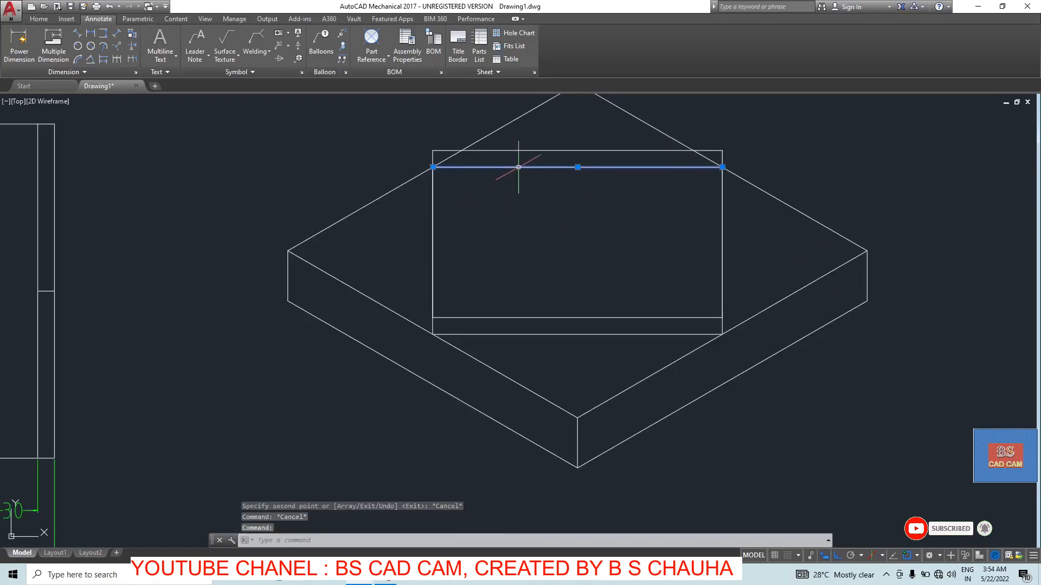
key("Delete")
Step: Trim the portions of the plate's two back edges hidden behind the raised block
type("r")
key("Return")
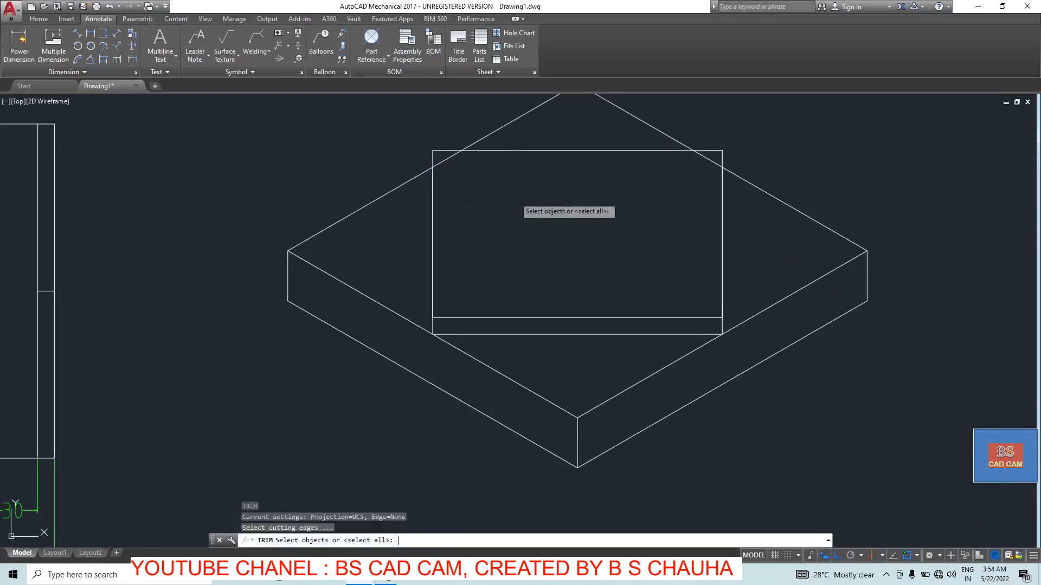
key("Return")
left_click(445, 157)
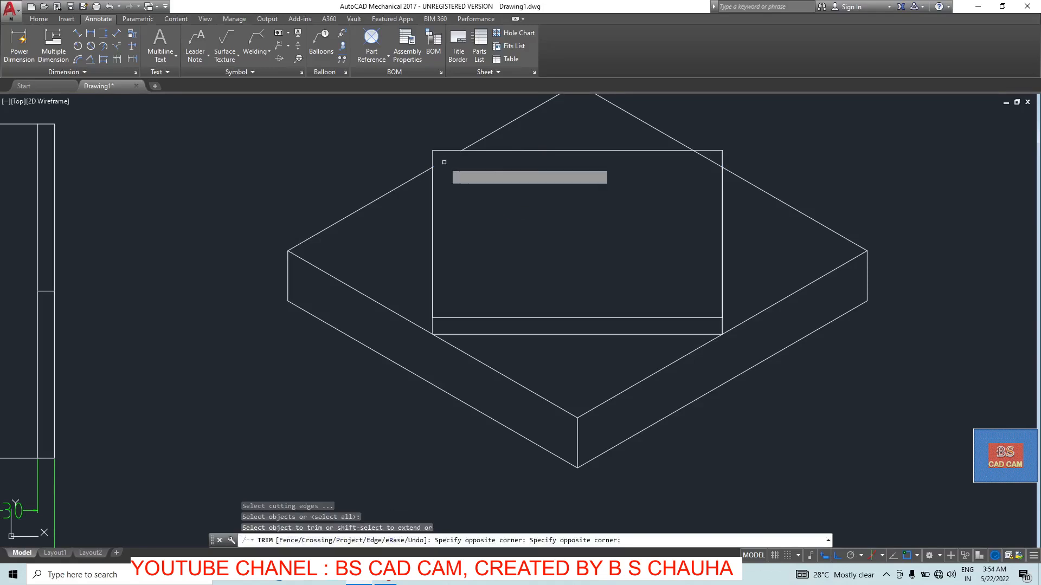
left_click(713, 159)
key("Escape")
scroll(712, 159, "down", 5)
scroll(608, 205, "up", 2)
mouse_move(630, 279)
middle_mouse_down()
mouse_move(629, 288)
mouse_move(682, 266)
middle_mouse_up()
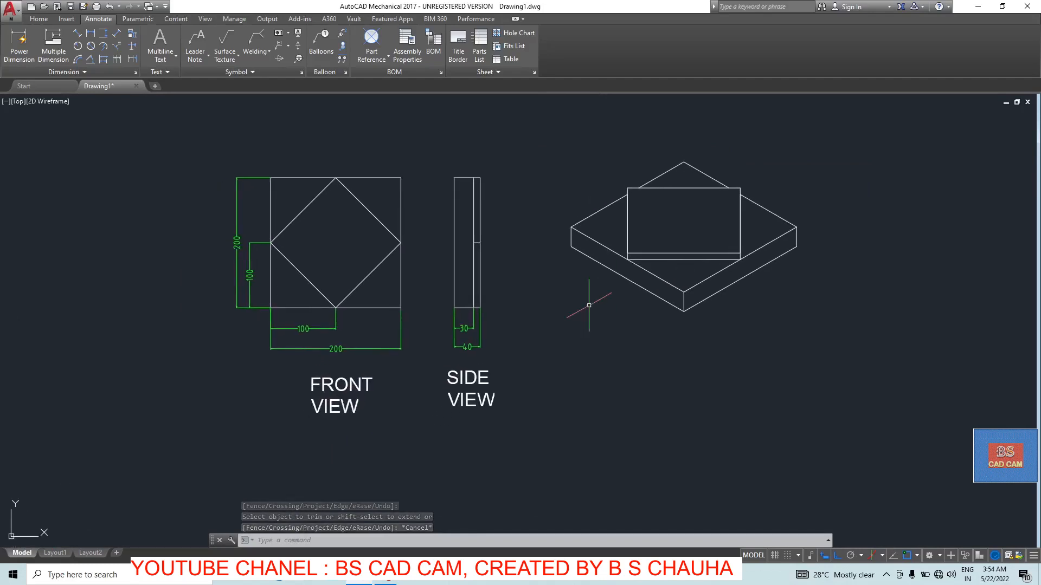